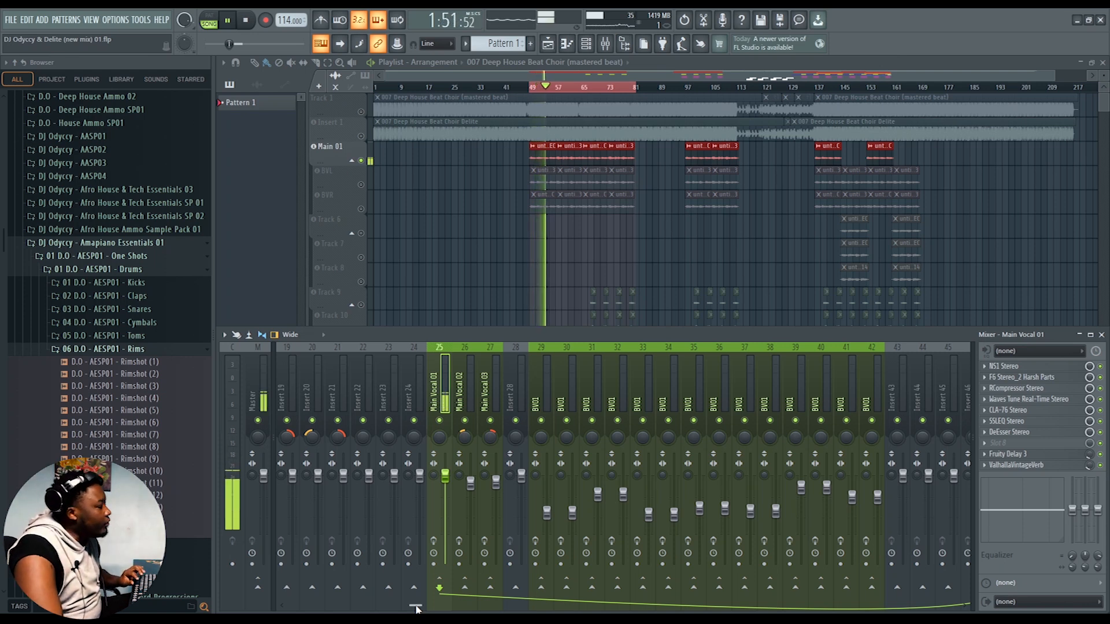
Unmute the mastered beat on Track 1 and play it together with the main vocal
key("space")
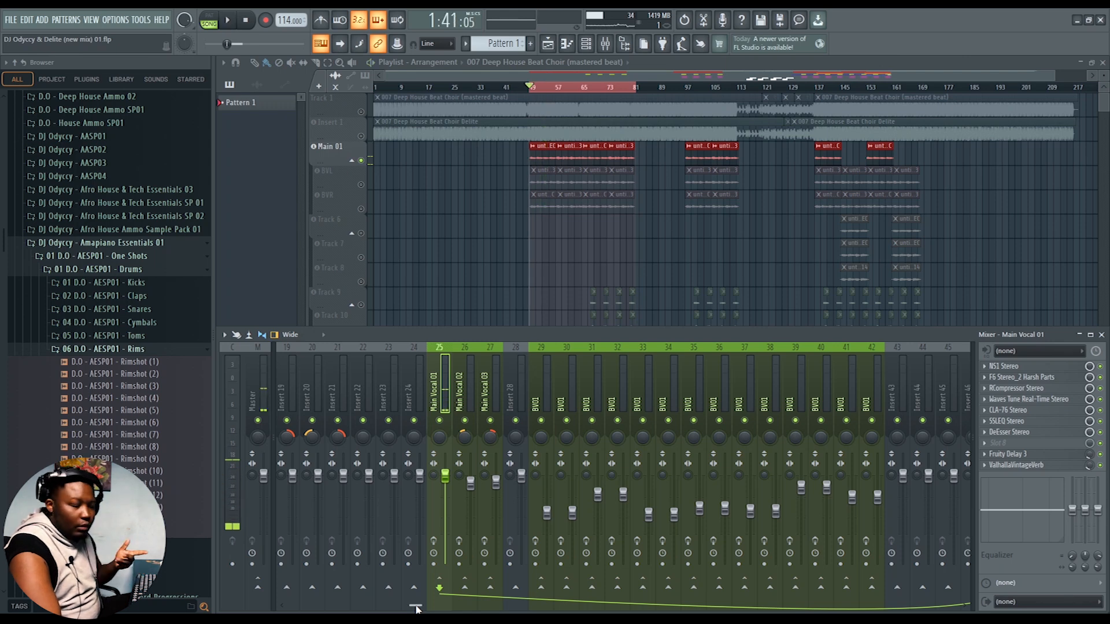
left_click(361, 111)
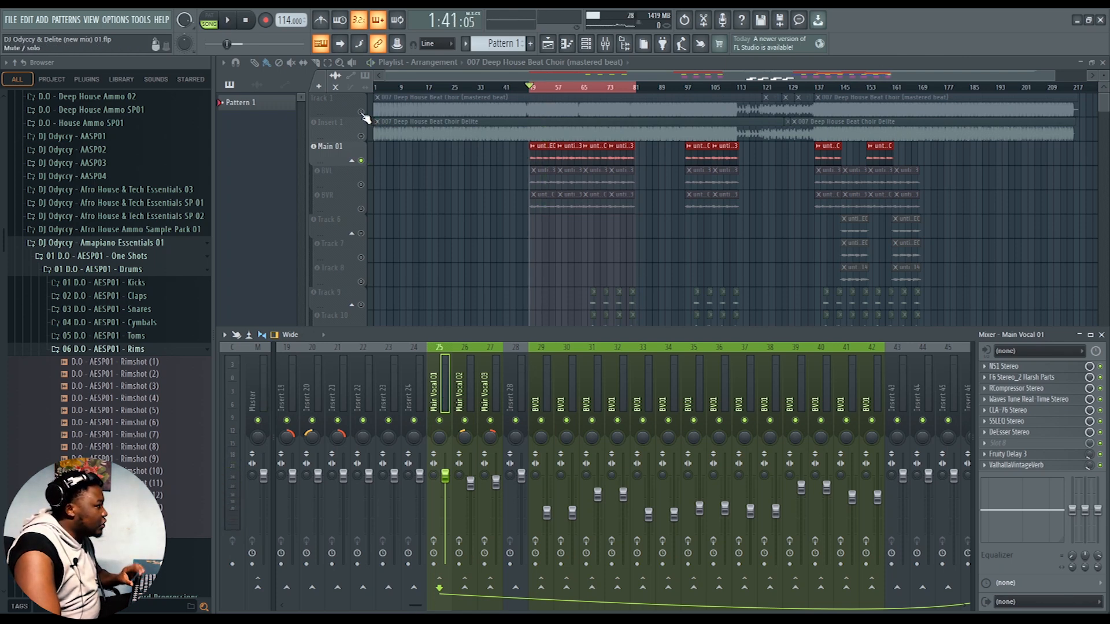
key("F9")
left_click(607, 46)
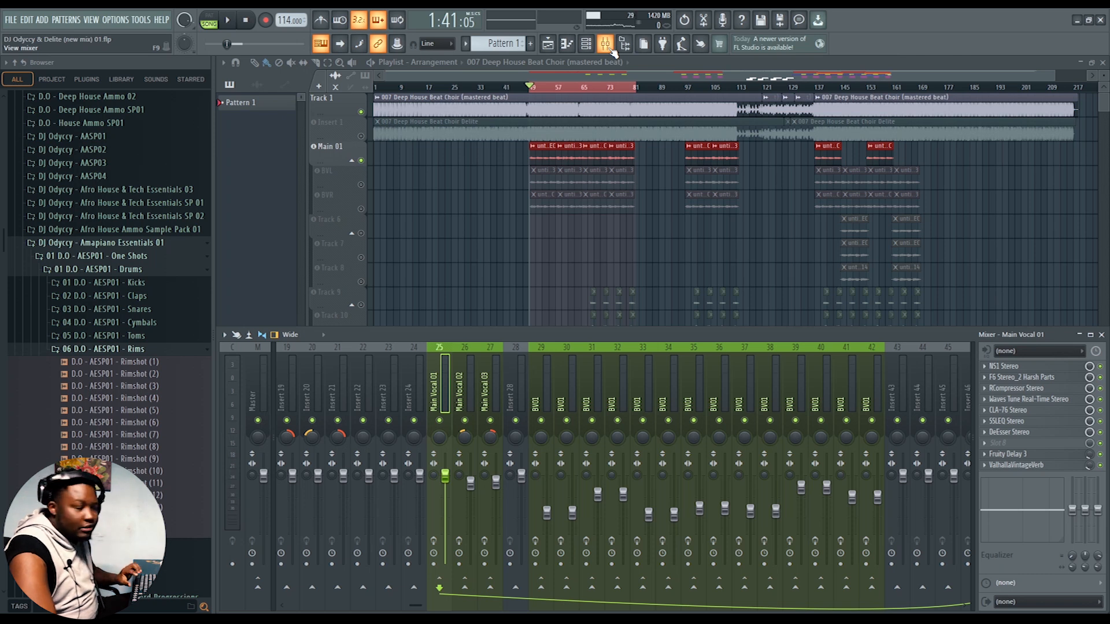
key("space")
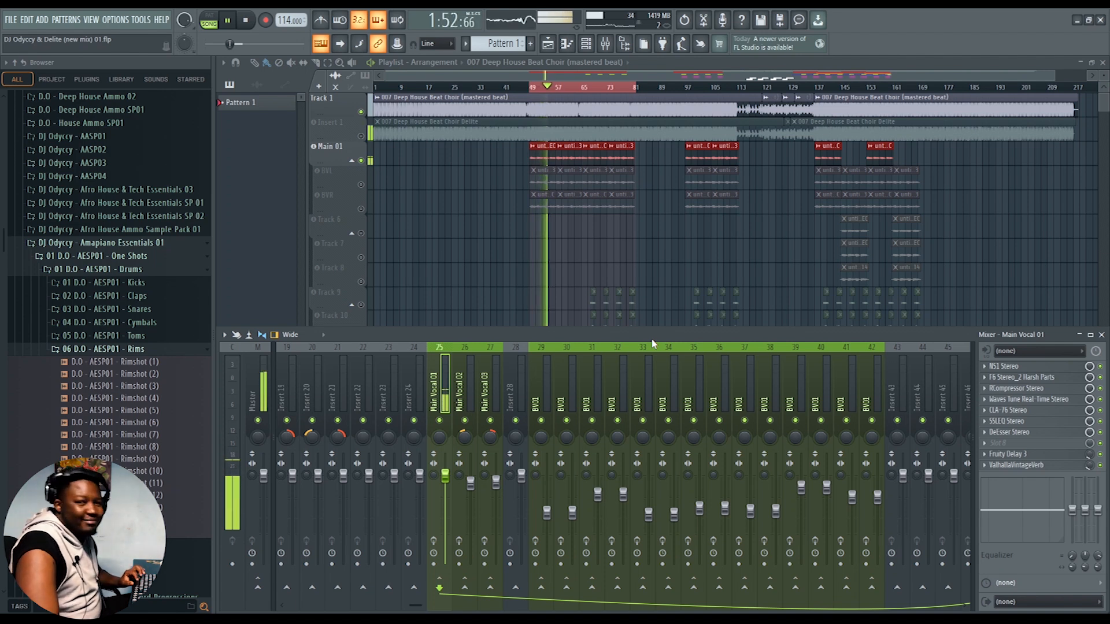
key("space")
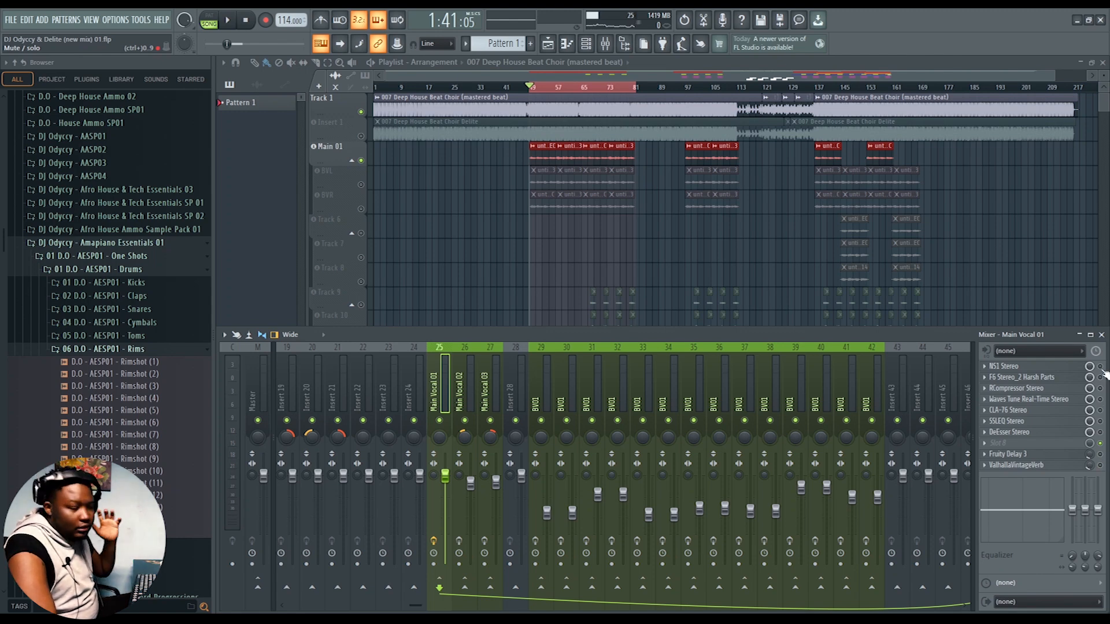
Mute the mastered beat on Track 1 and play the main vocal alone with its effects bypassed
left_click(361, 112)
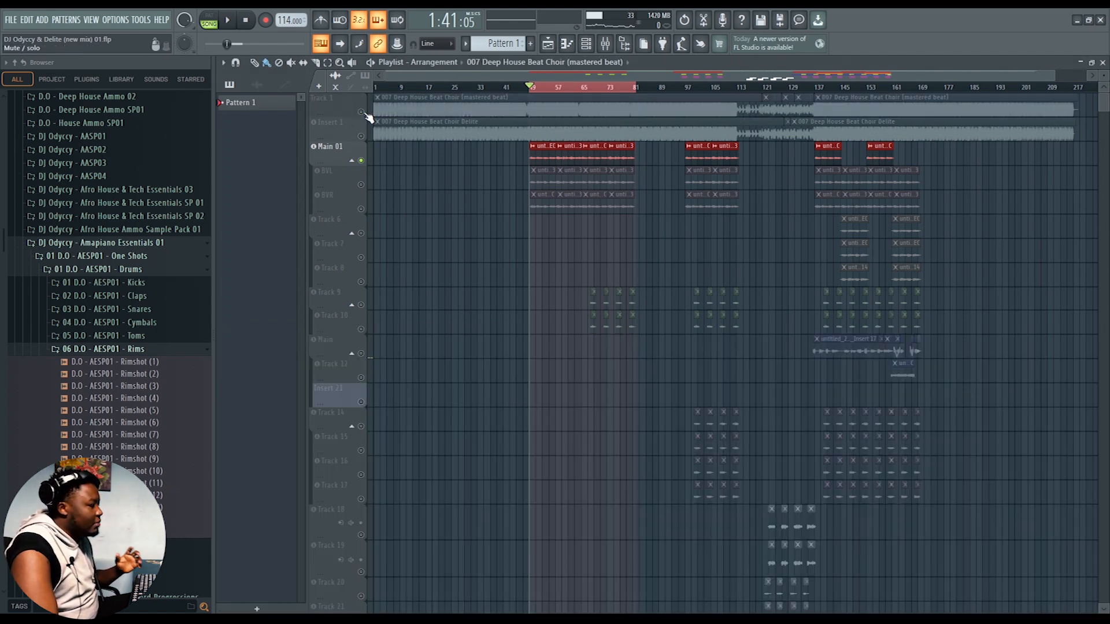
left_click(605, 44)
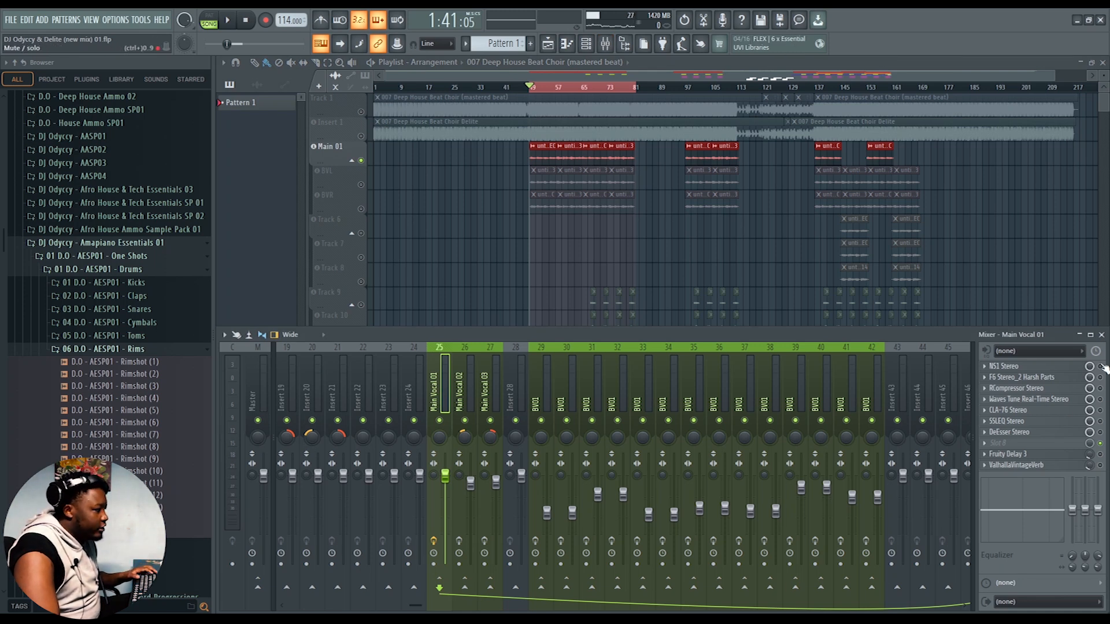
key("space")
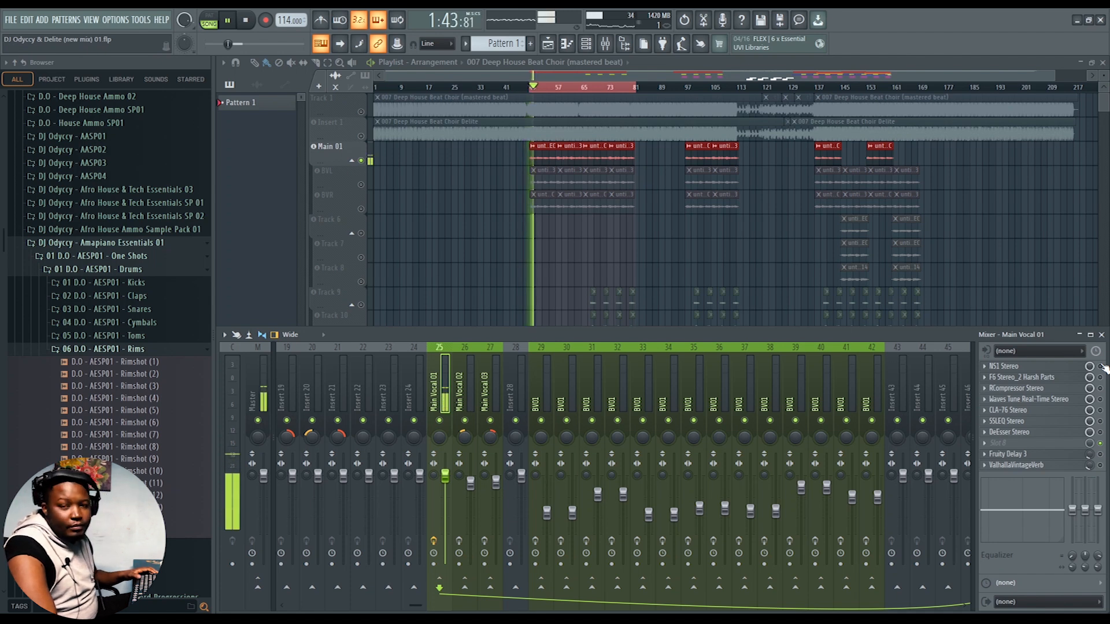
key("space")
Enable and open the NS1 noise suppressor on Main Vocal 01, placing its window over the playlist
left_click(1035, 366)
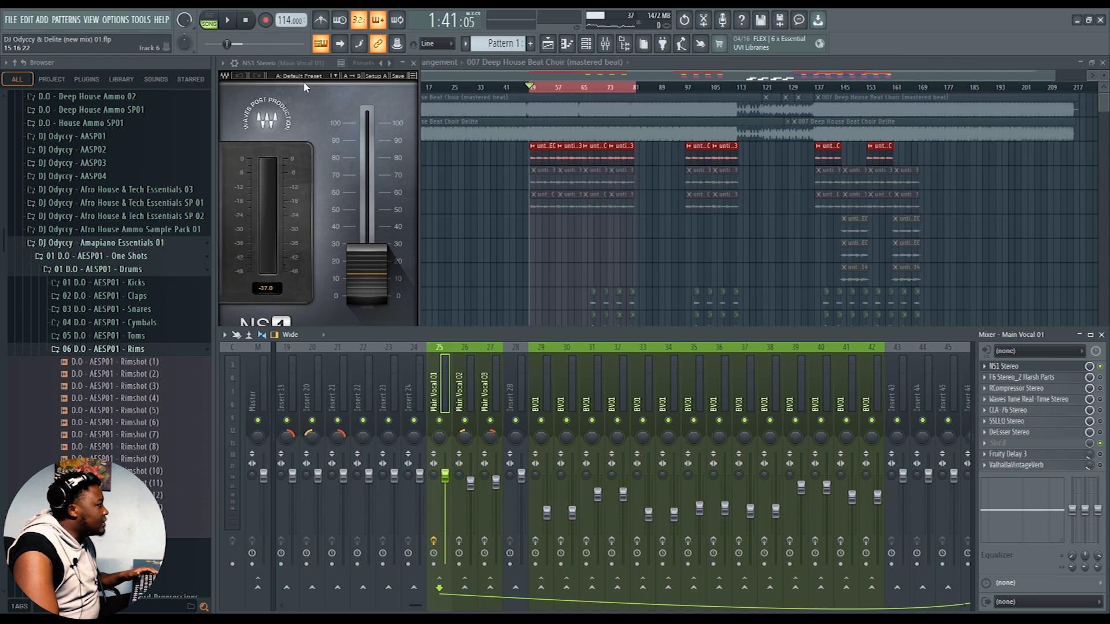
left_click_drag(280, 59, 413, 102)
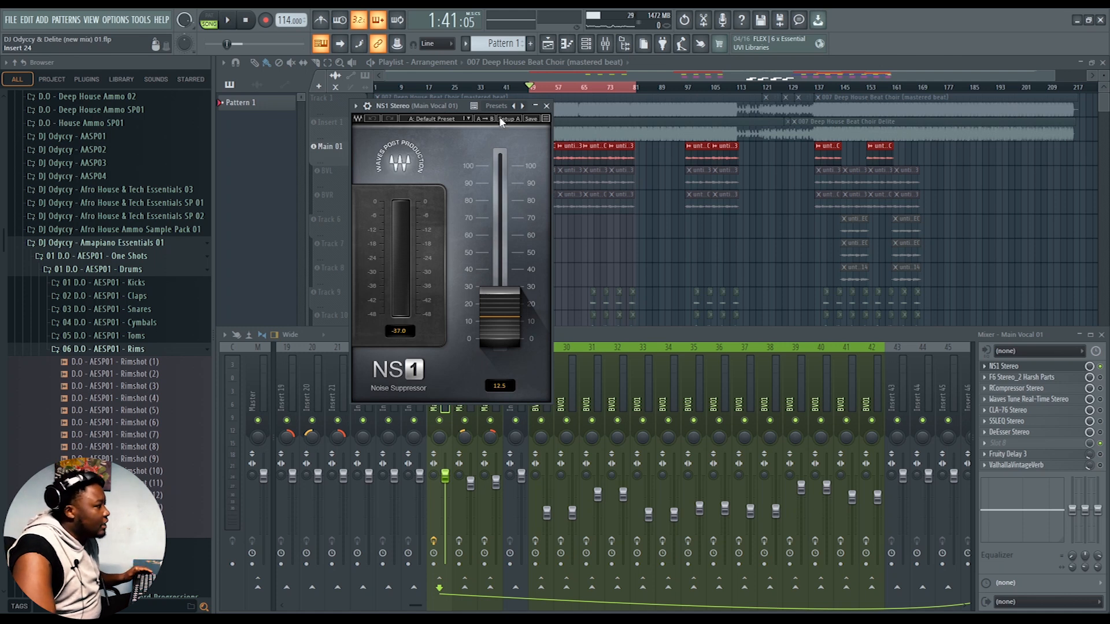
left_click(546, 106)
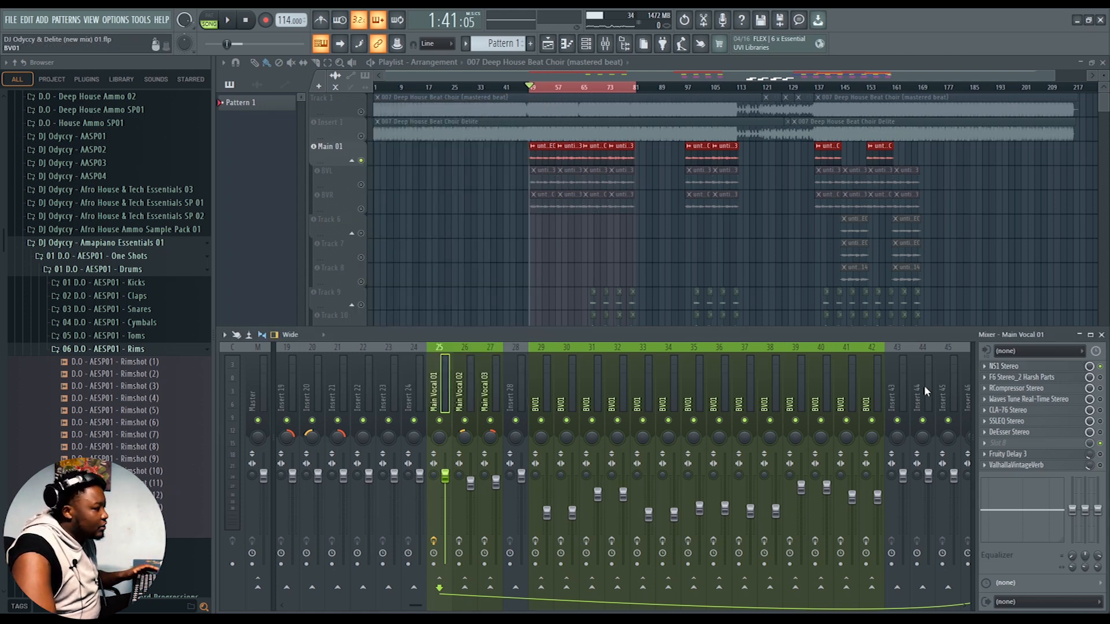
left_click(1025, 370)
left_click_drag(443, 103, 339, 66)
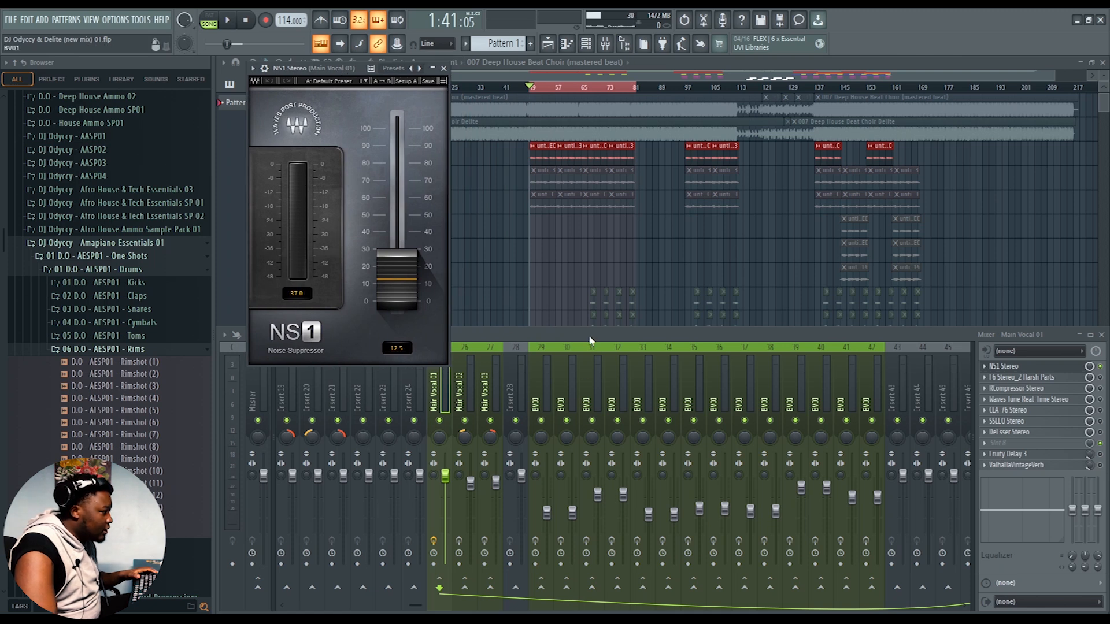
Play the main vocal with the NS1 active and again with it bypassed to compare the noise reduction
key("space")
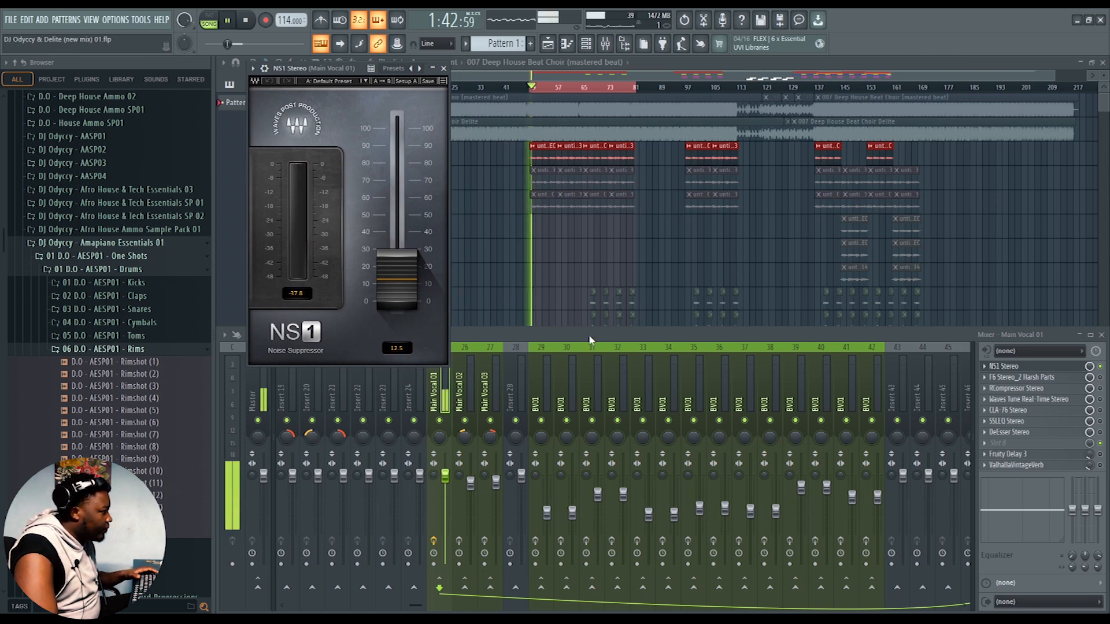
key("space")
left_click(1104, 371)
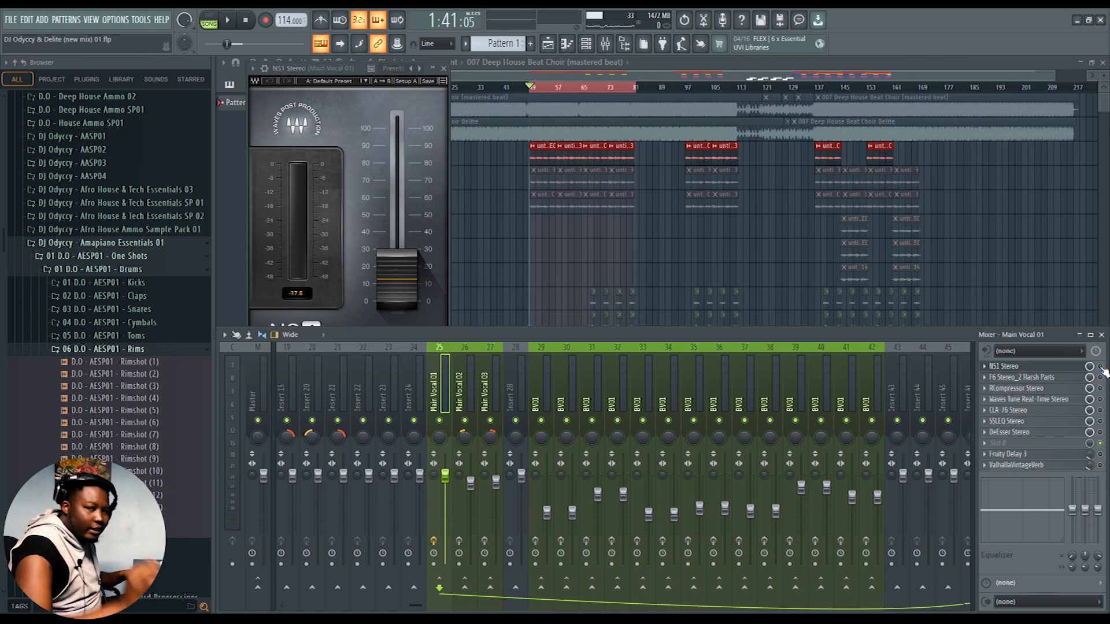
key("space")
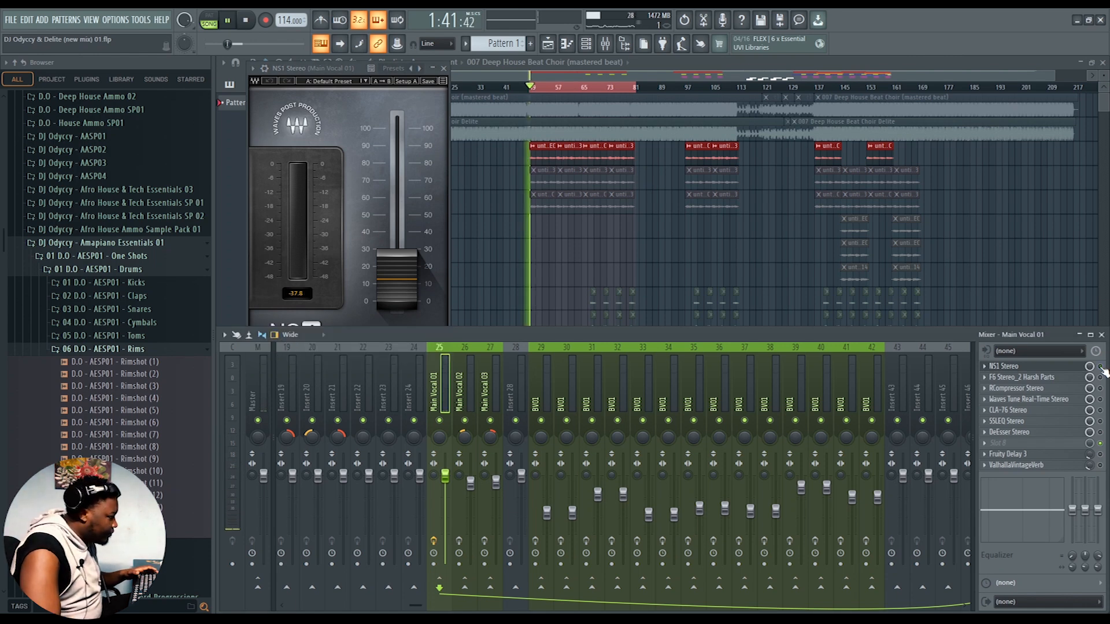
key("space")
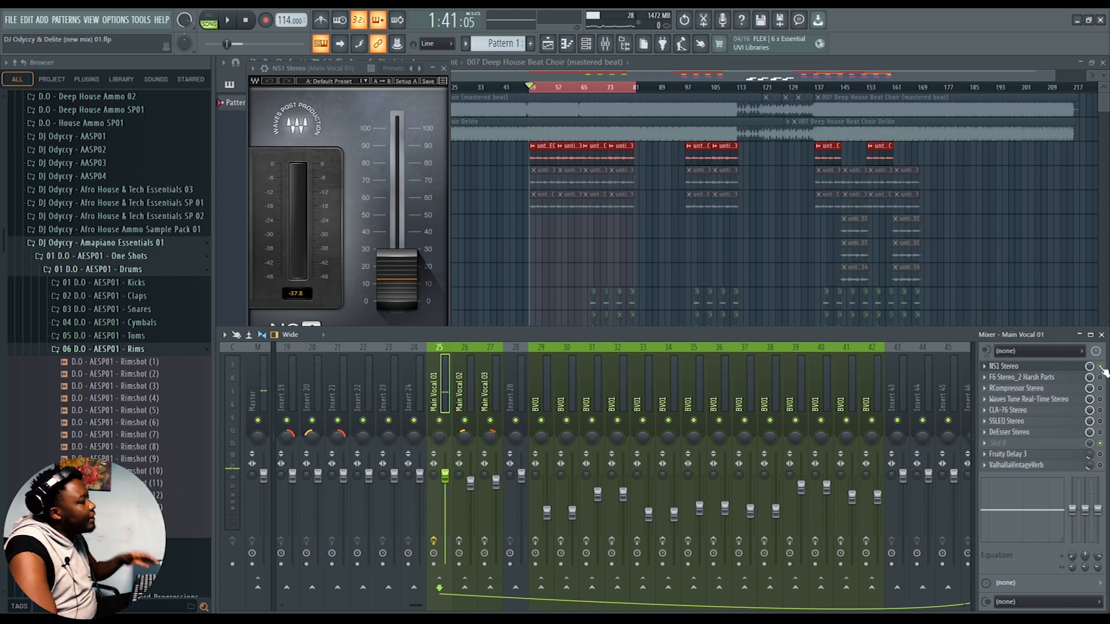
Open the F6 Stereo_2 Harsh Parts equalizer beside the NS1 window and display its high-pass filter settings
left_click_drag(332, 68, 302, 63)
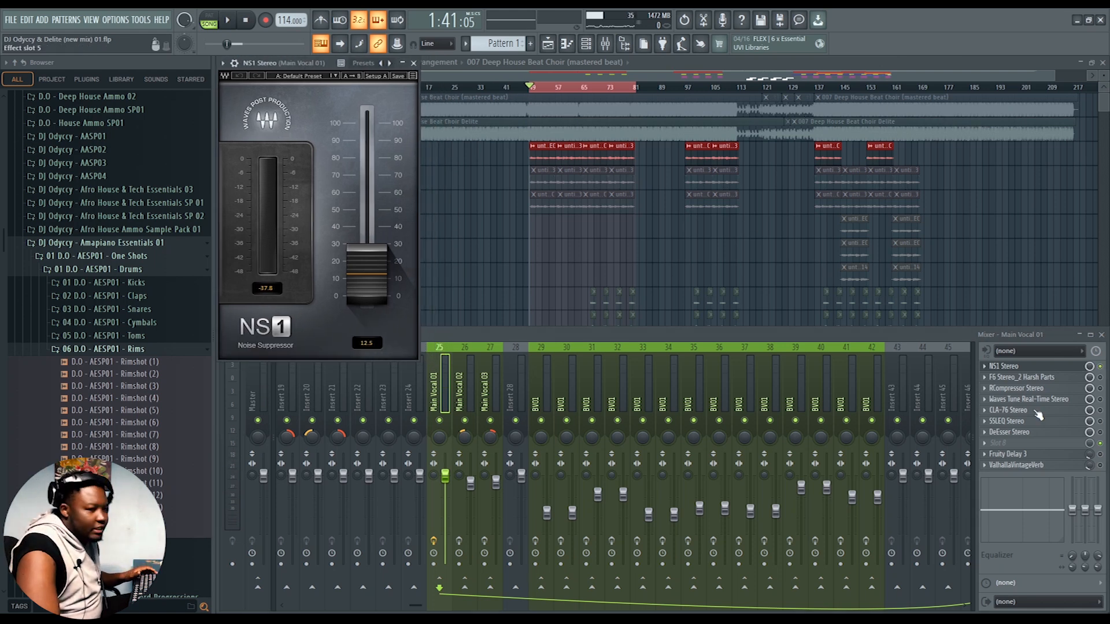
left_click(1021, 379)
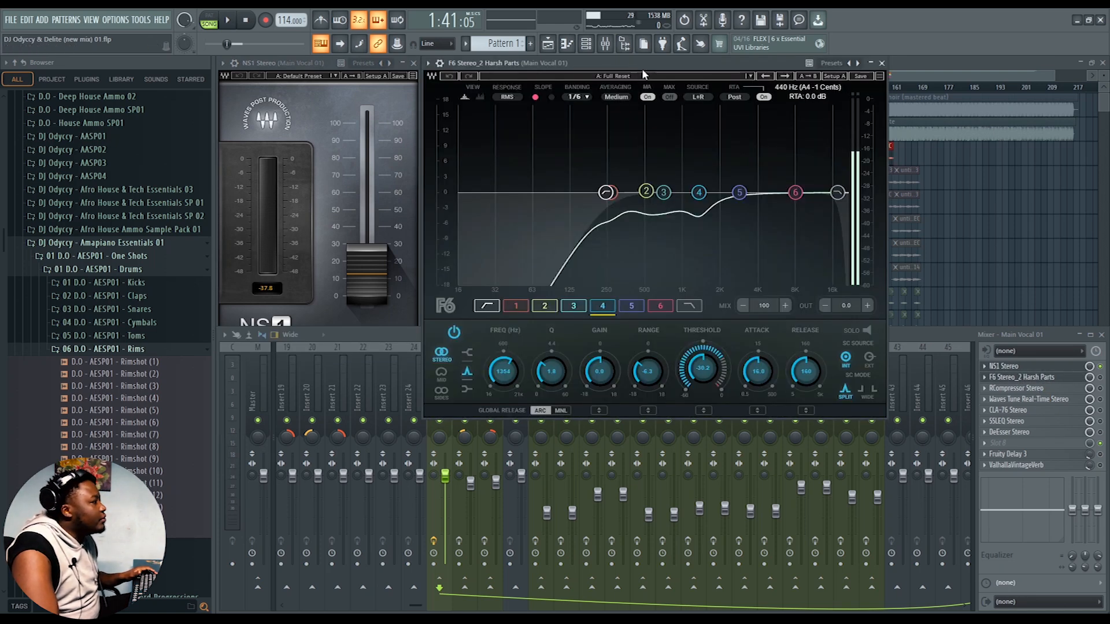
left_click_drag(646, 62, 643, 64)
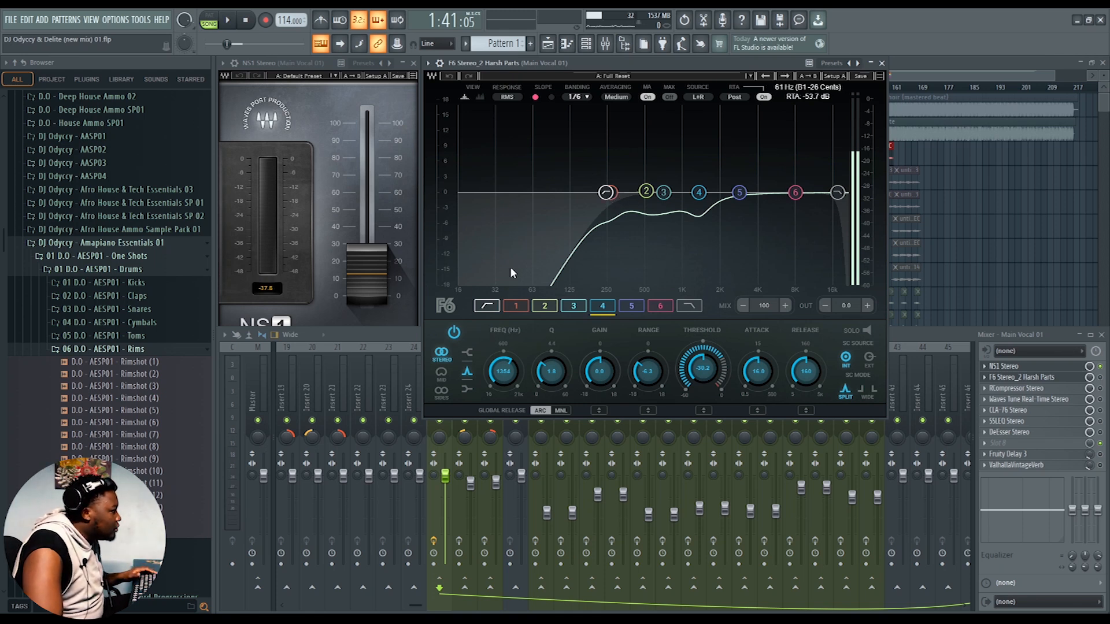
left_click(485, 307)
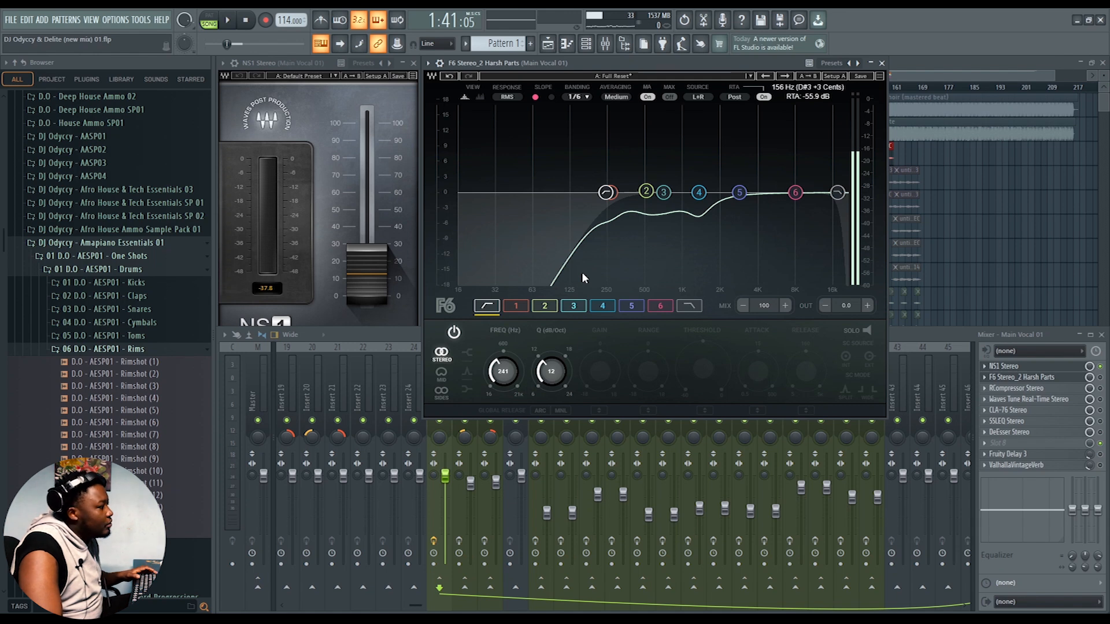
Play the main vocal without the F6, then enable the F6 and play the vocal through it
key("space")
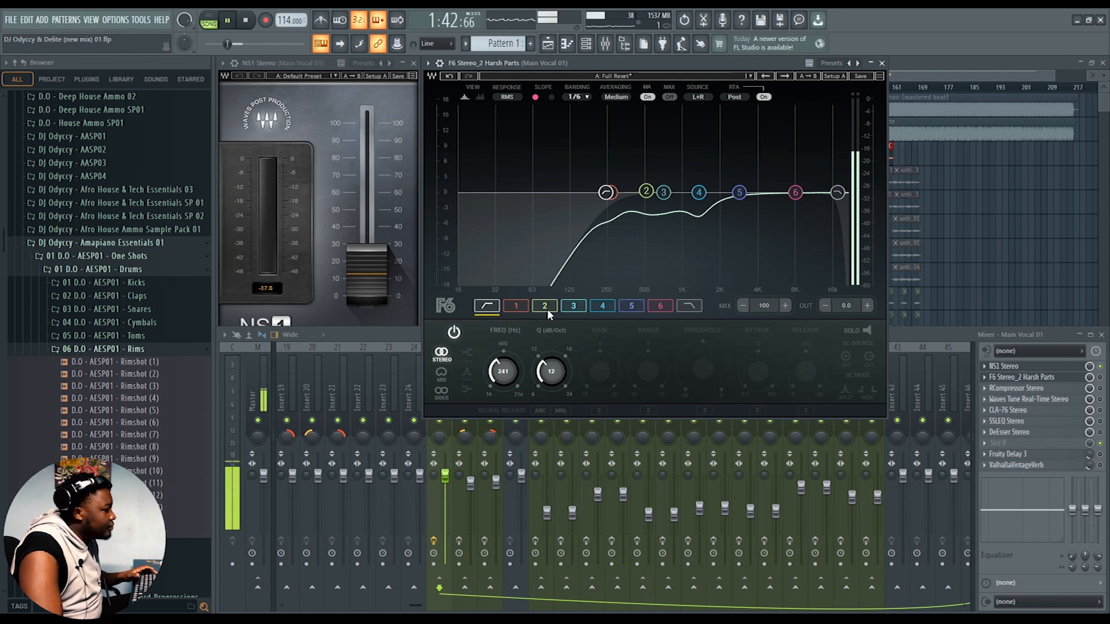
key("space")
left_click(1100, 377)
key("space")
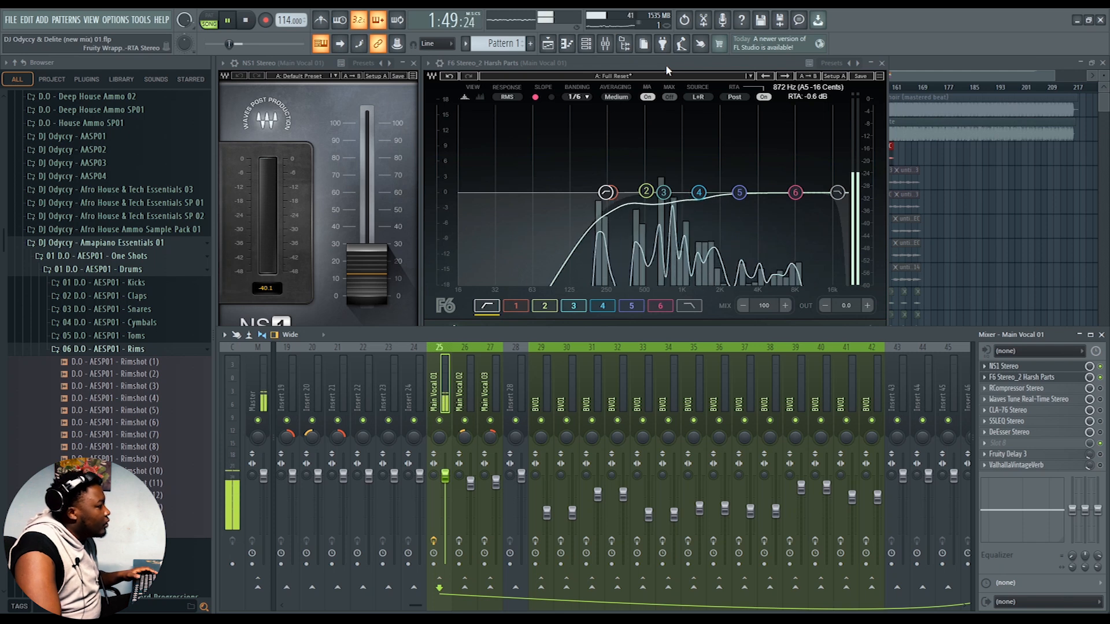
key("space")
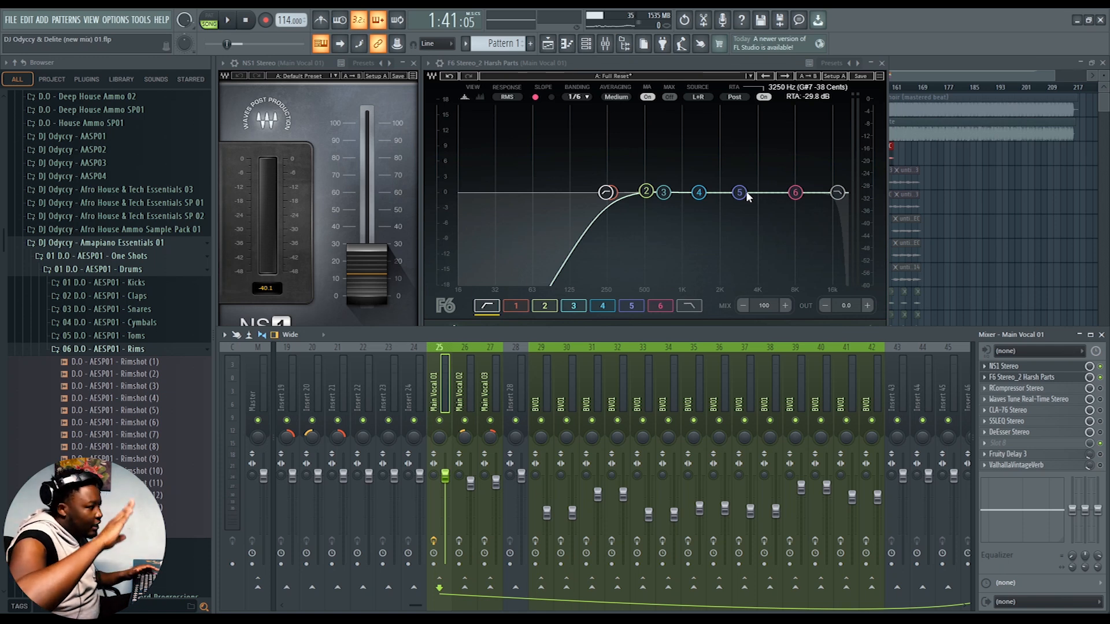
Select F6 band 2 and play the main vocal to examine how the band's threshold responds
left_click(646, 191)
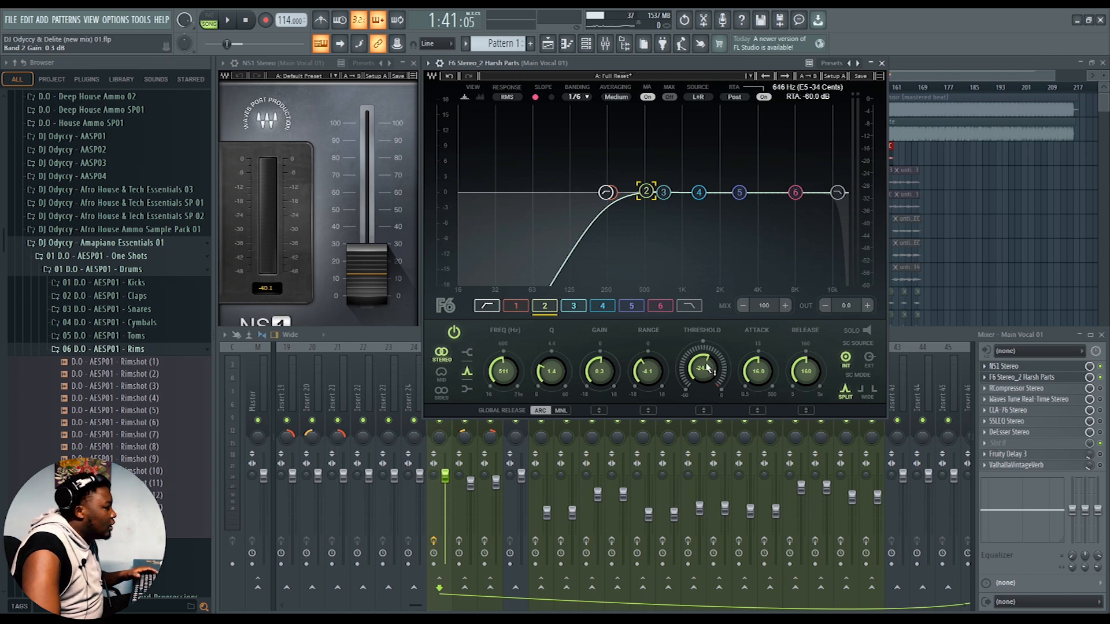
key("space")
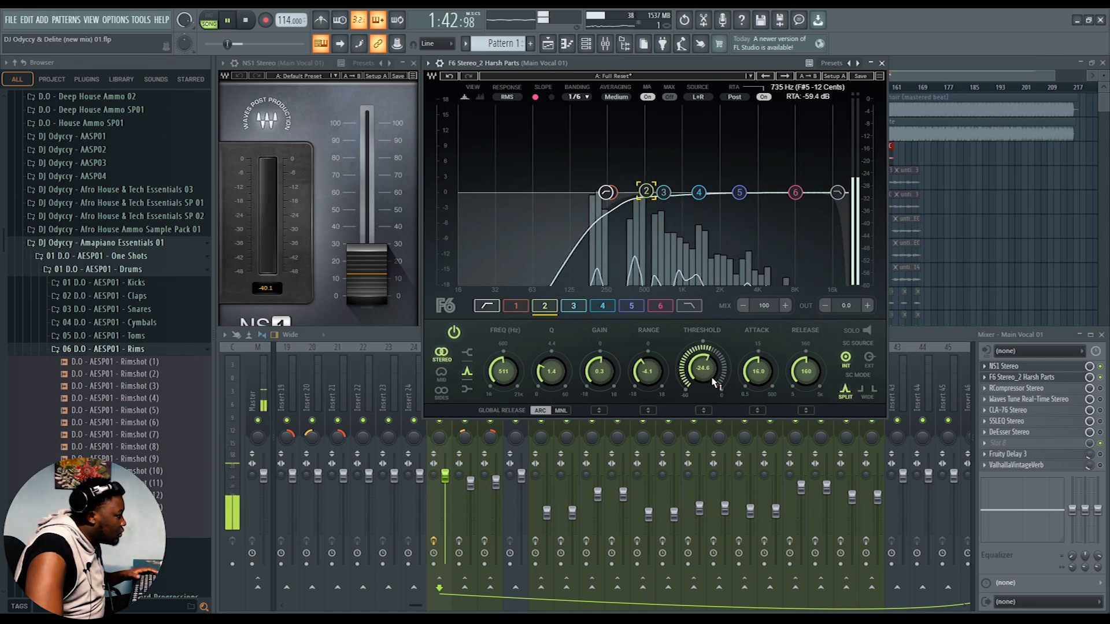
key("space")
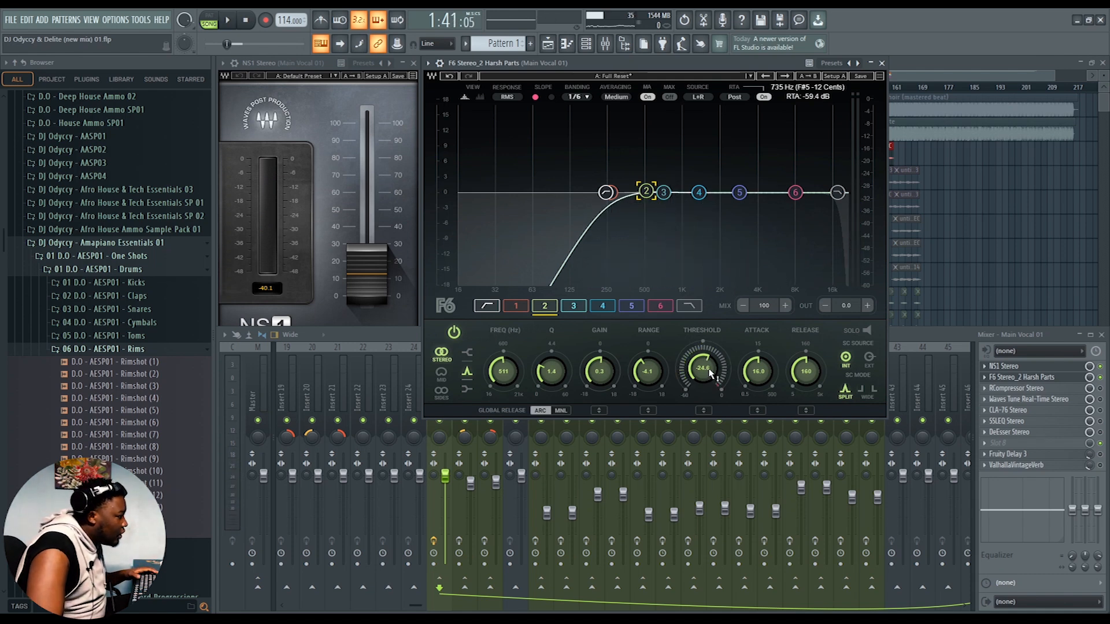
key("space")
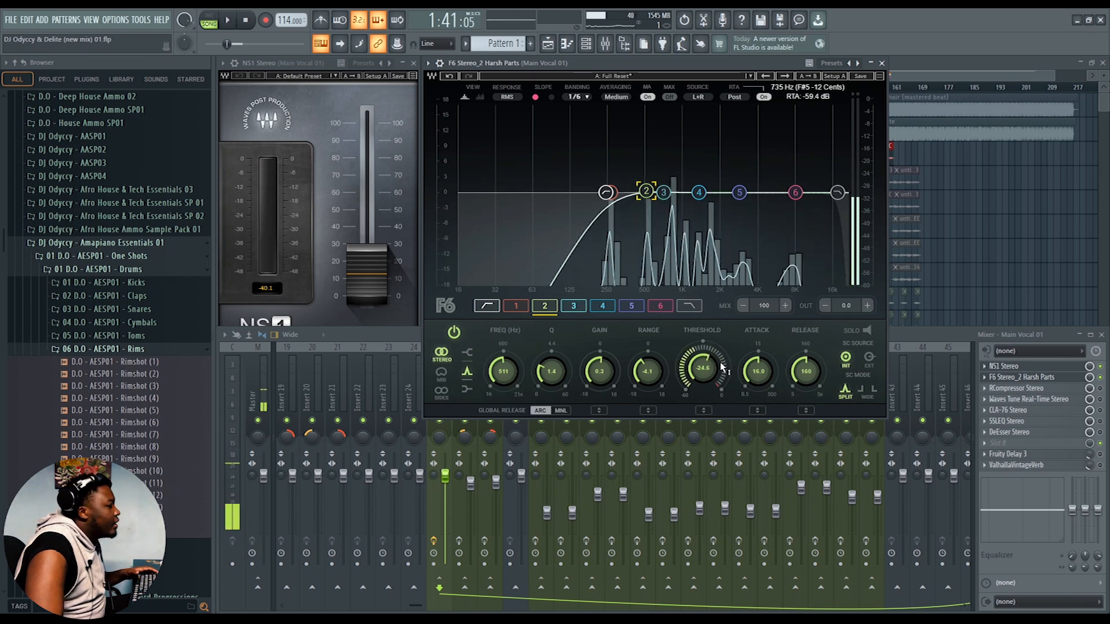
key("space")
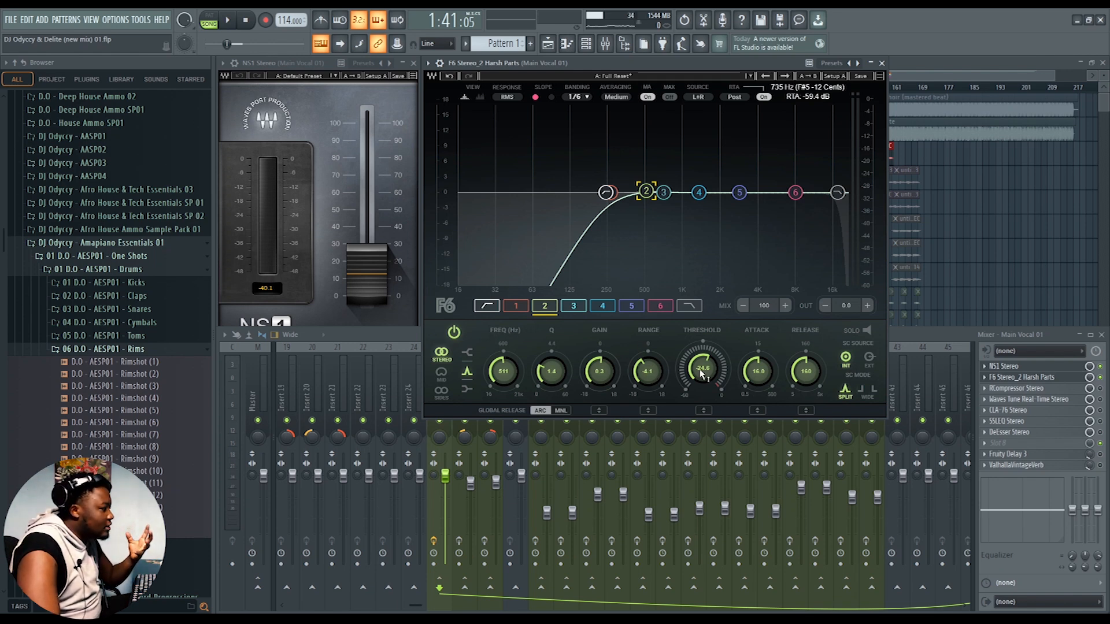
Examine the F6 settings of bands 3, 4, 2 and 1 one after another
left_click(664, 192)
left_click(698, 193)
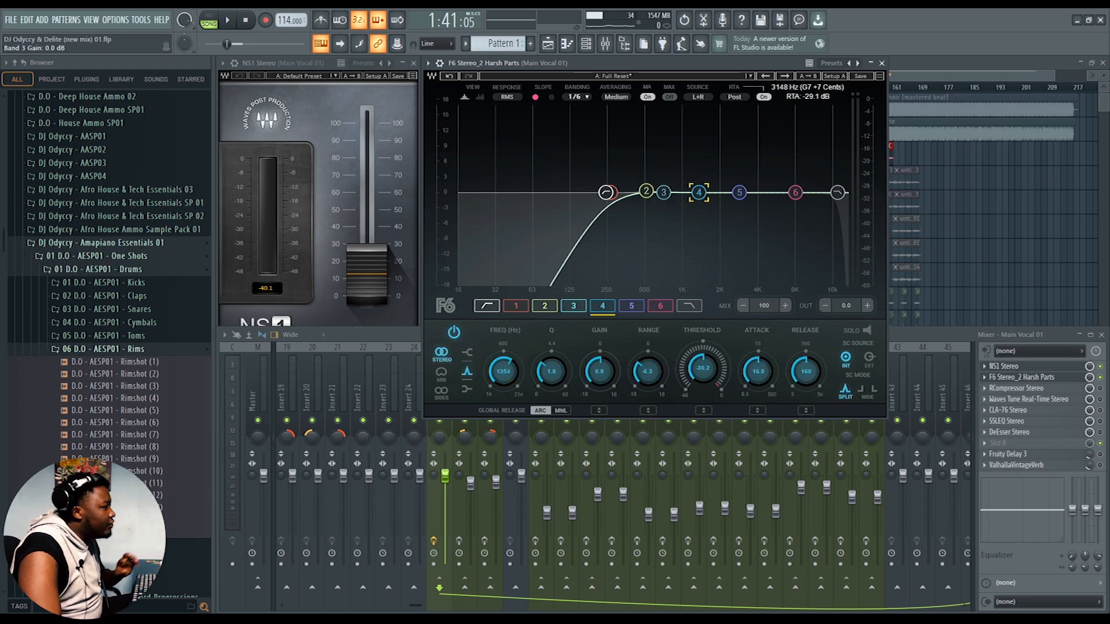
left_click(647, 191)
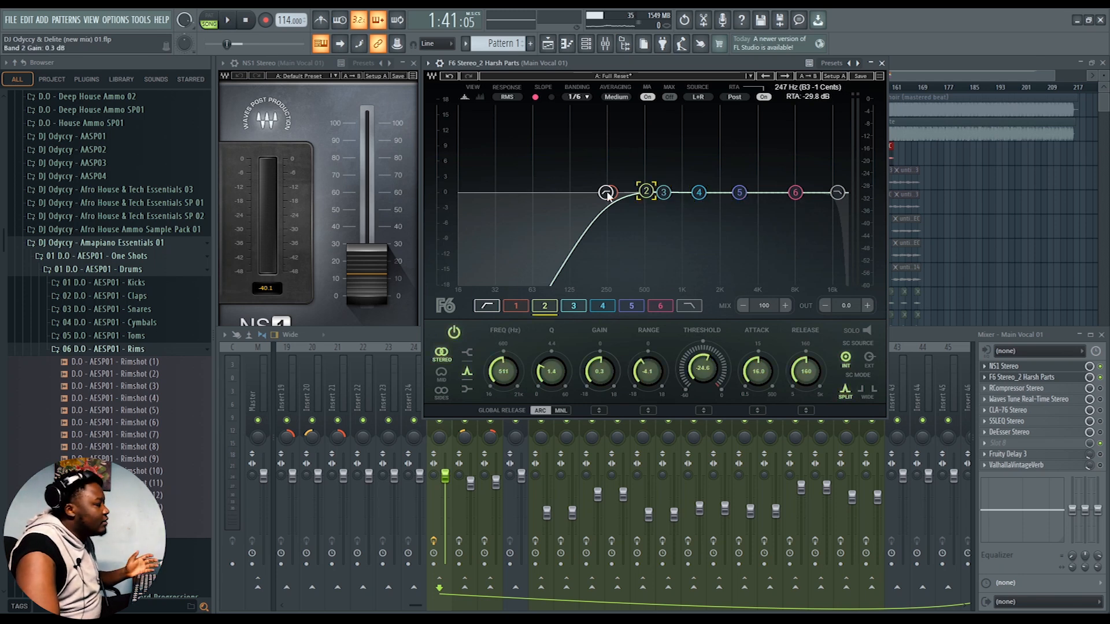
left_click(518, 306)
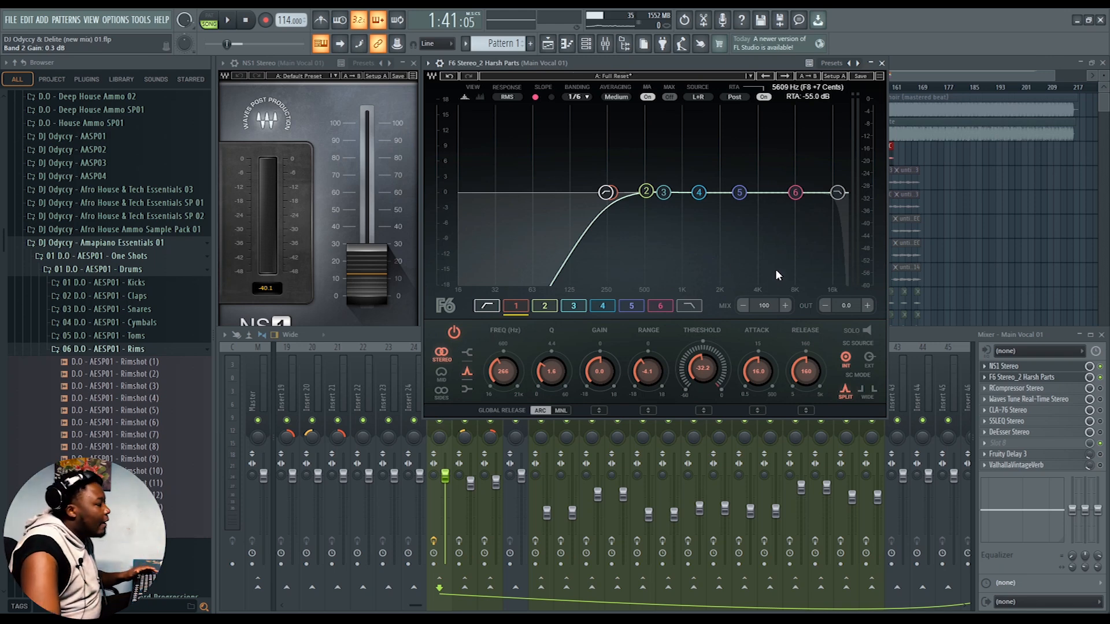
Replace the F6 window with the RCompressor Stereo window and move it clear of the mixer's effect slots
left_click(881, 64)
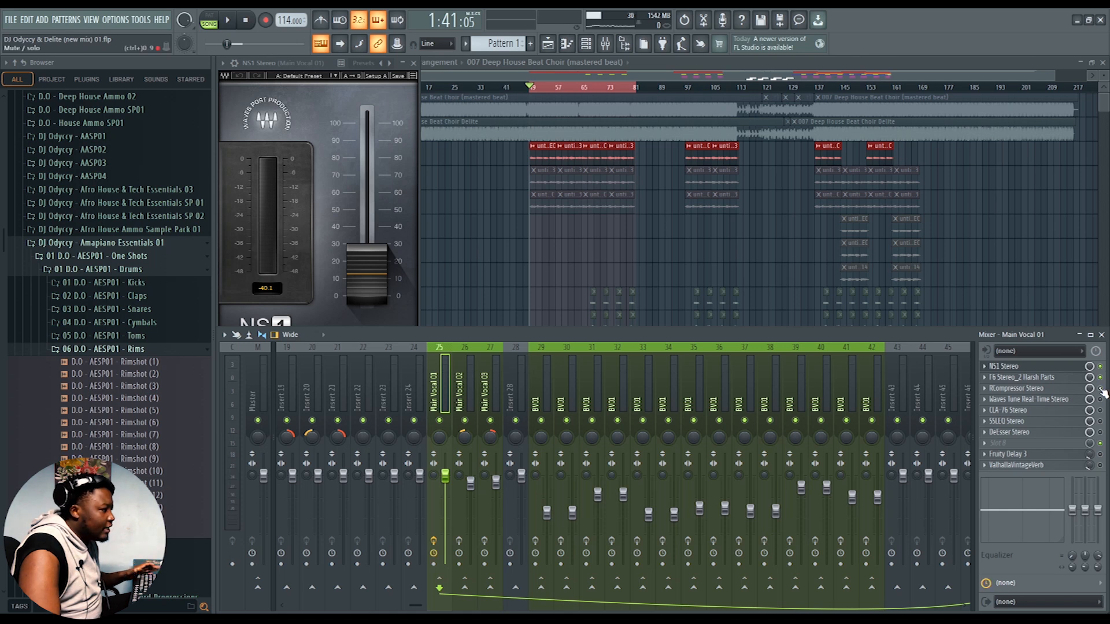
left_click(1039, 389)
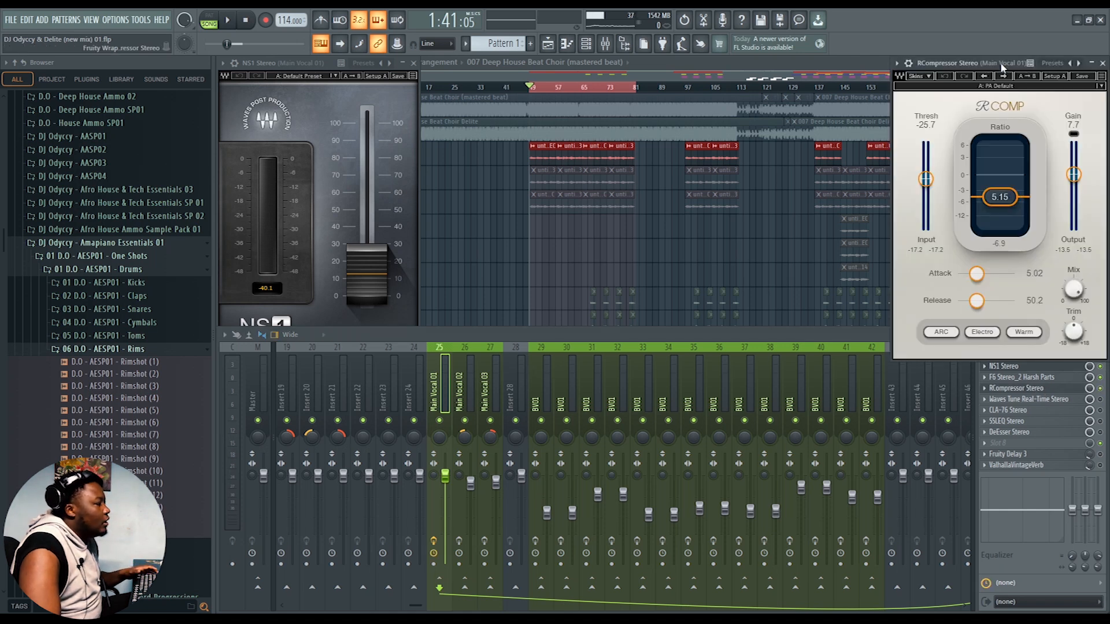
left_click_drag(1003, 65, 893, 65)
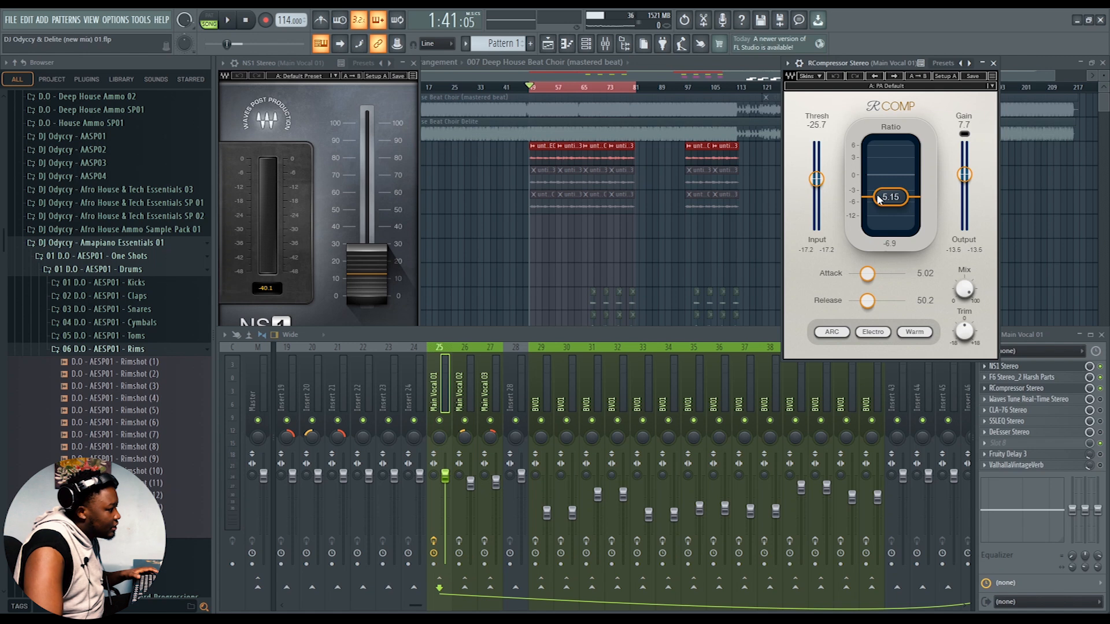
Play the main vocal repeatedly, switching the RCompressor slot off and on to compare the compressed and uncompressed sound
key("space")
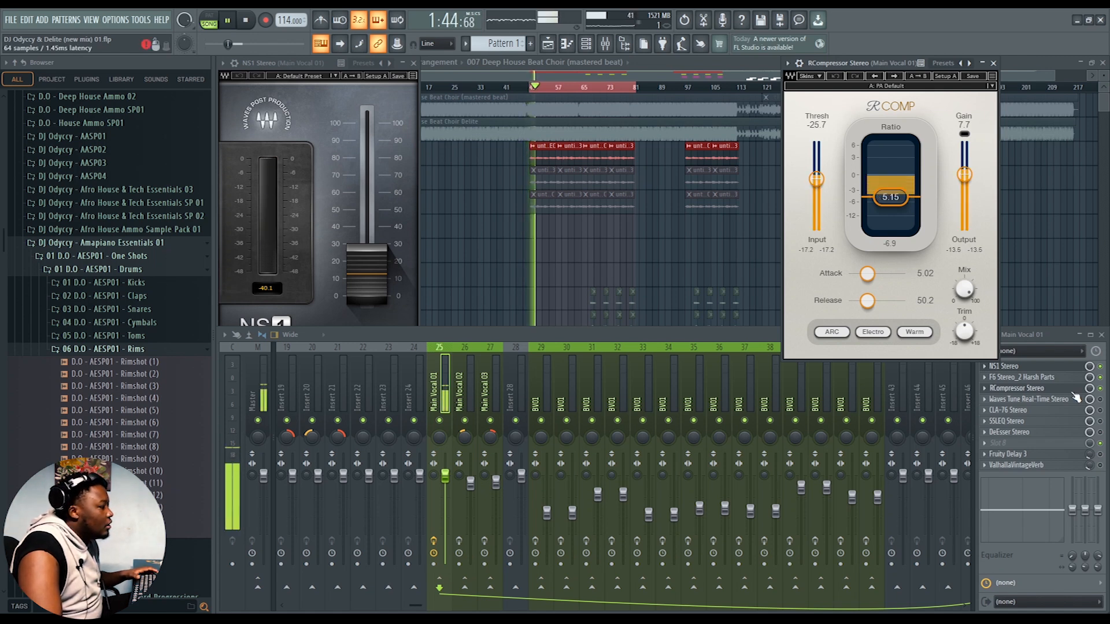
key("space")
left_click(1101, 389)
key("space")
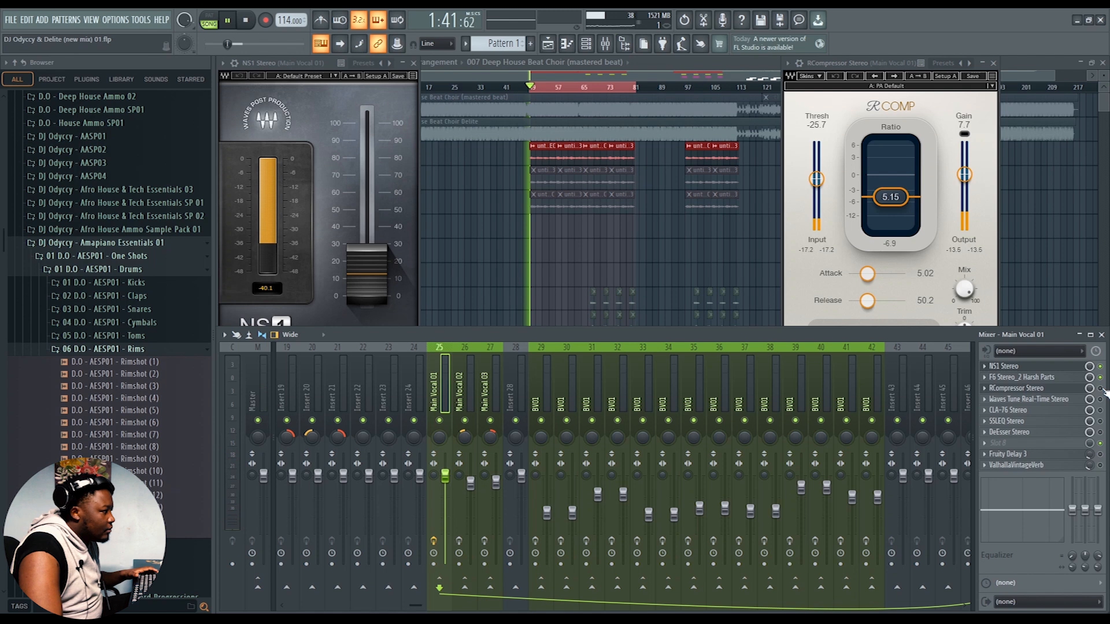
key("space")
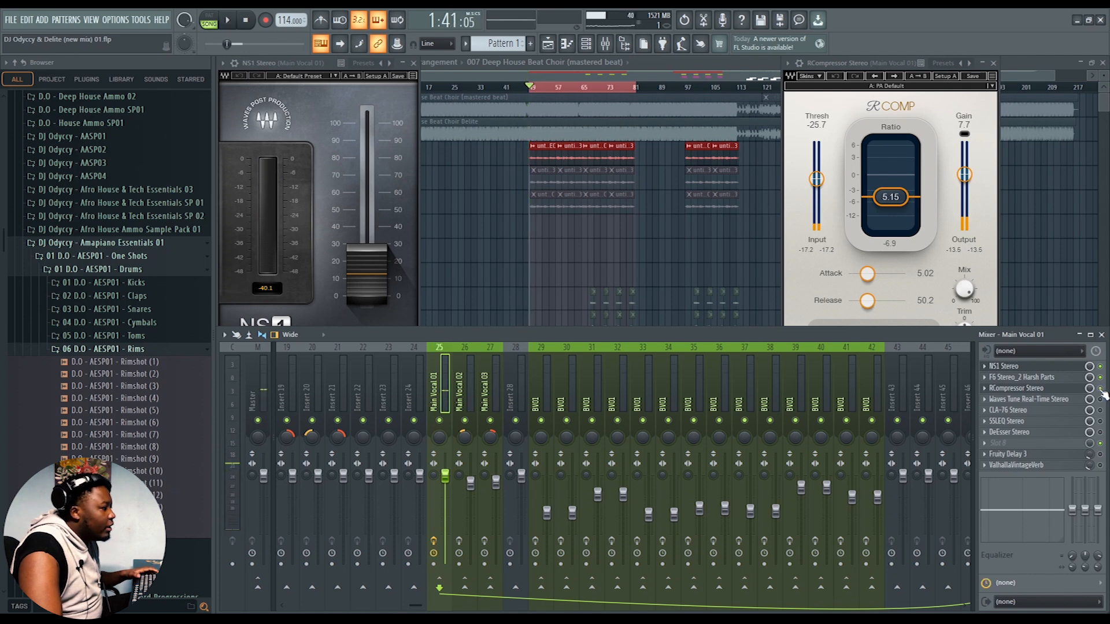
key("space")
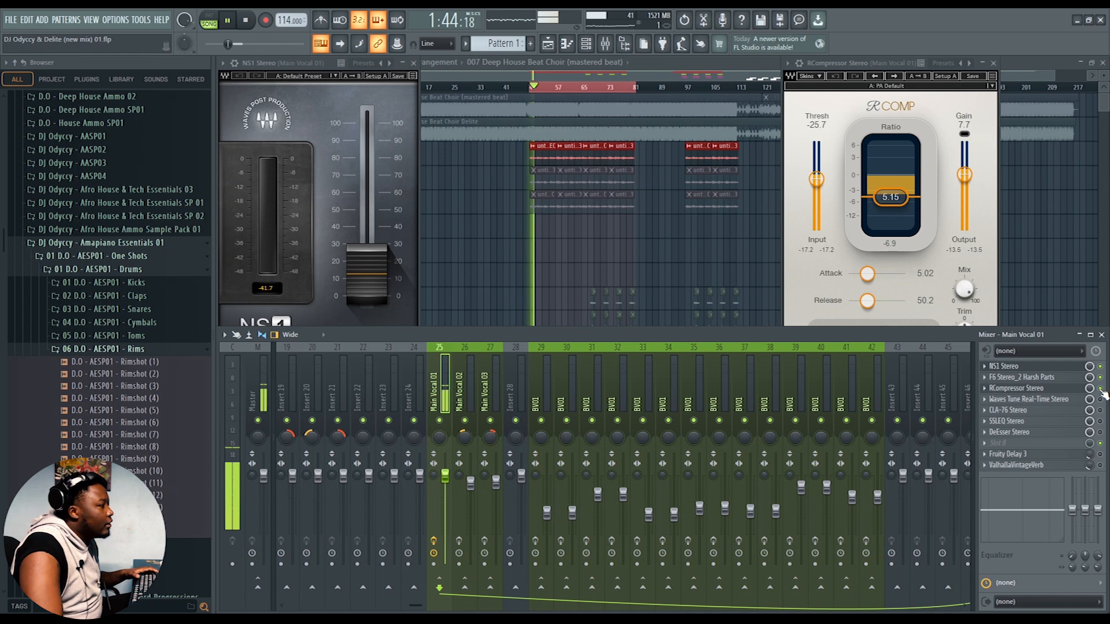
key("space")
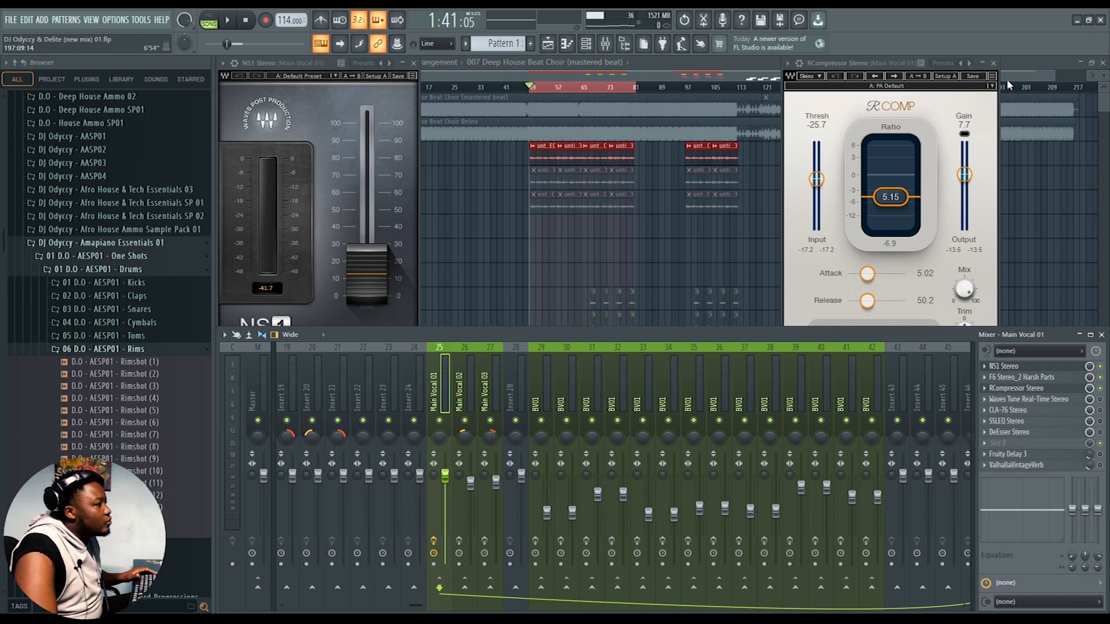
Close the RCompressor and NS1 windows and bring up Waves Tune Real-Time Stereo with its slot enabled
left_click(993, 63)
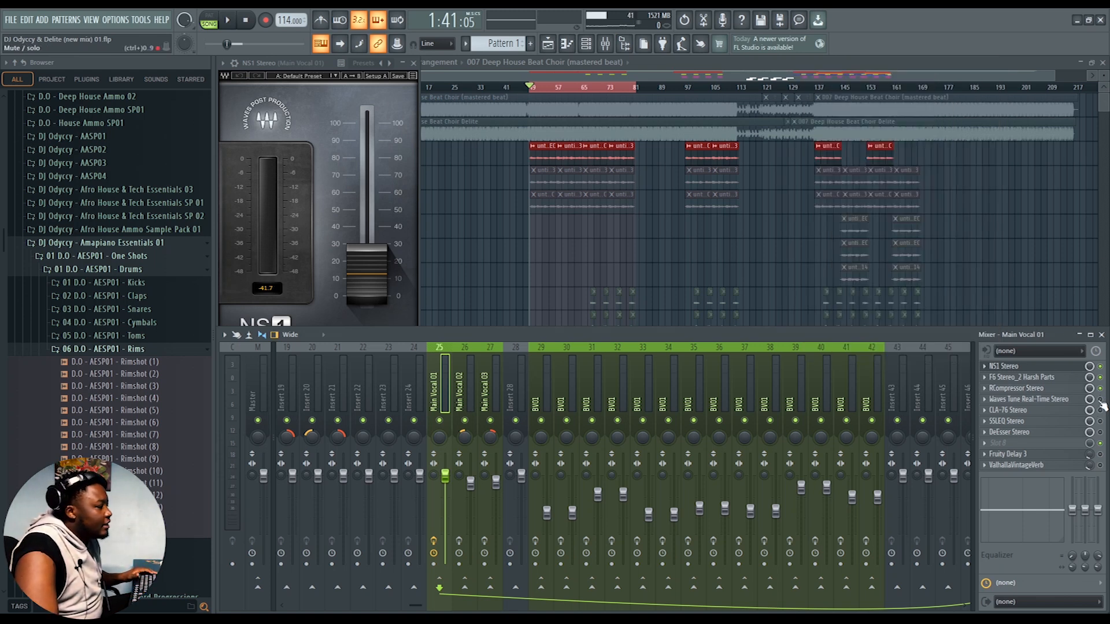
left_click(1061, 400)
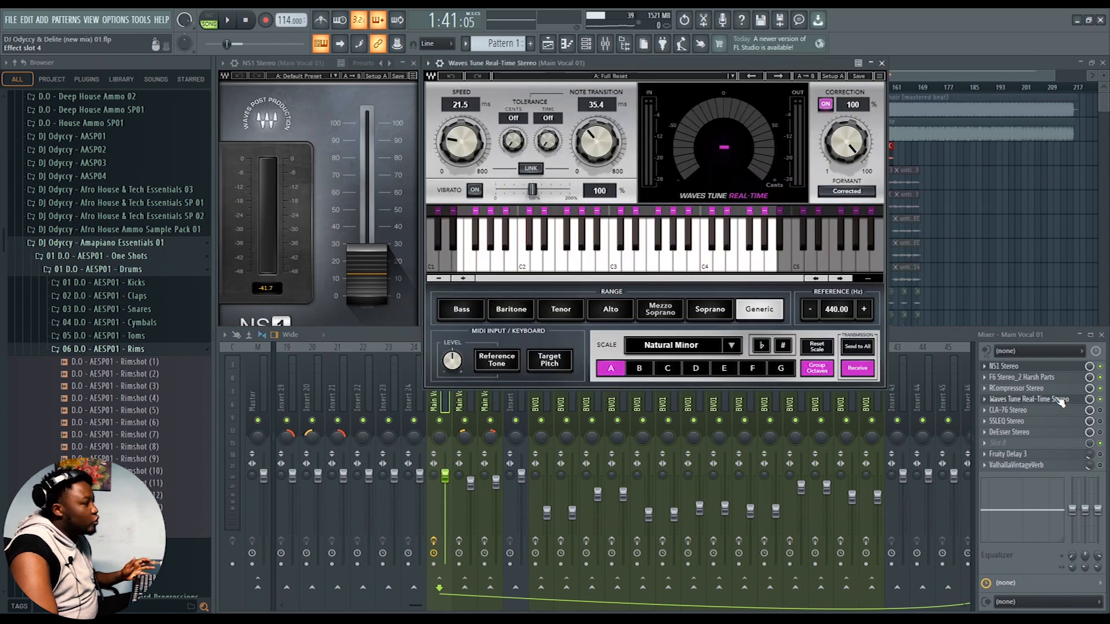
left_click(412, 63)
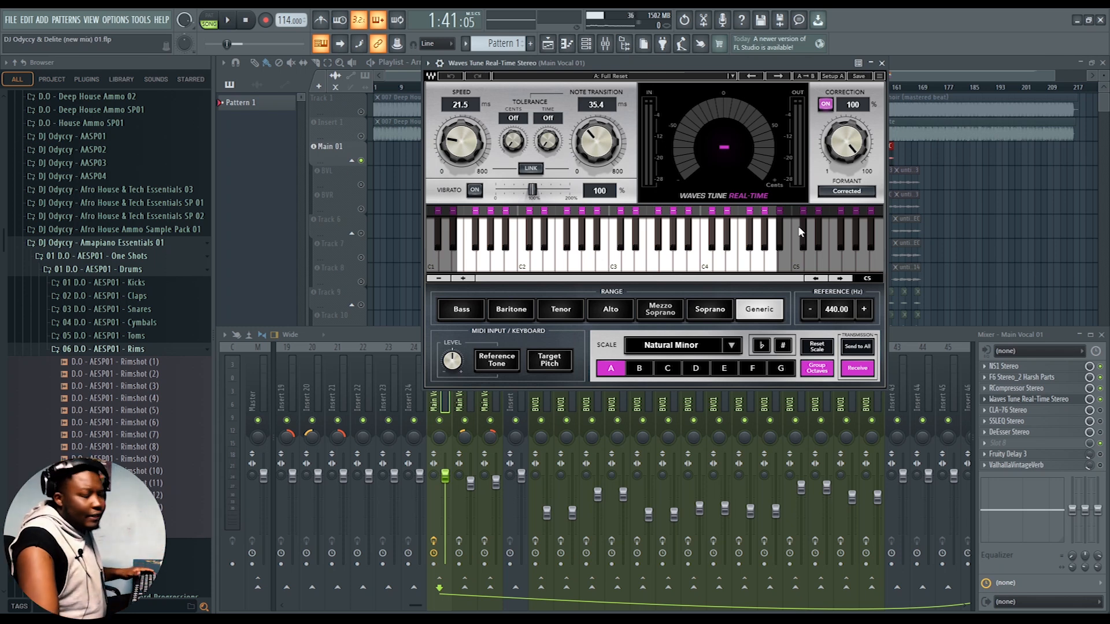
Play the main vocal through Waves Tune Real-Time to examine its pitch correction, moving the window to uncover the playlist
key("space")
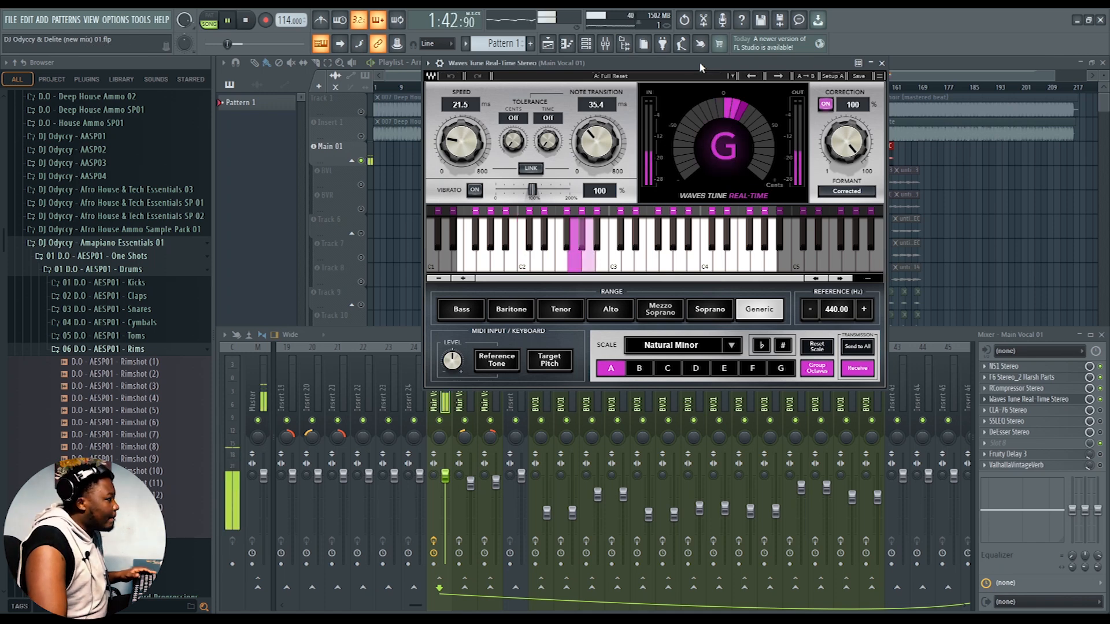
left_click_drag(673, 65, 748, 105)
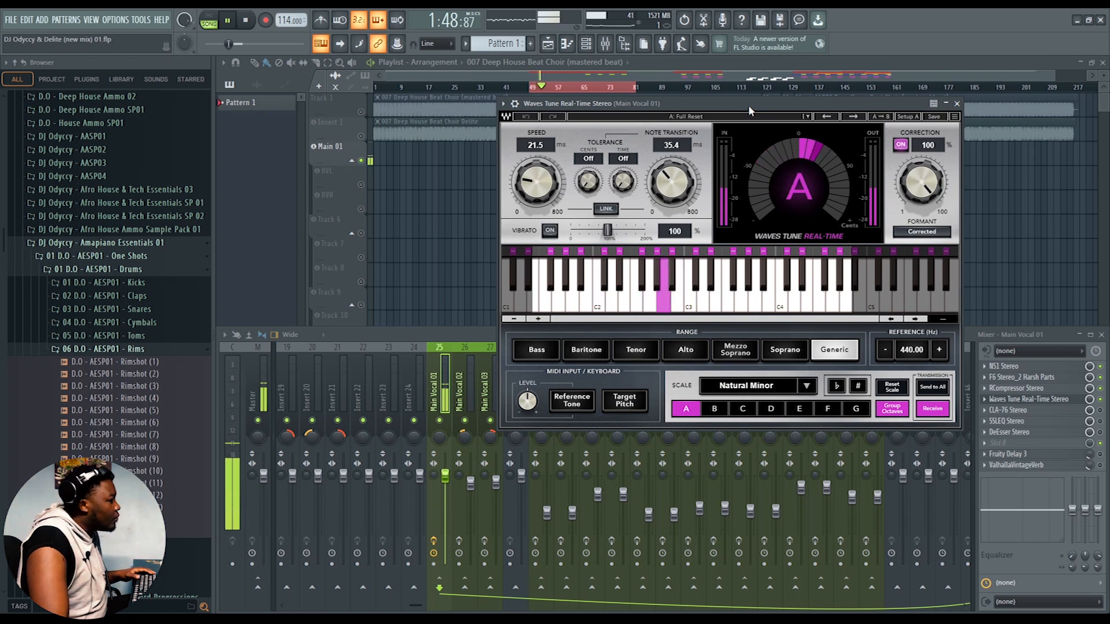
key("space")
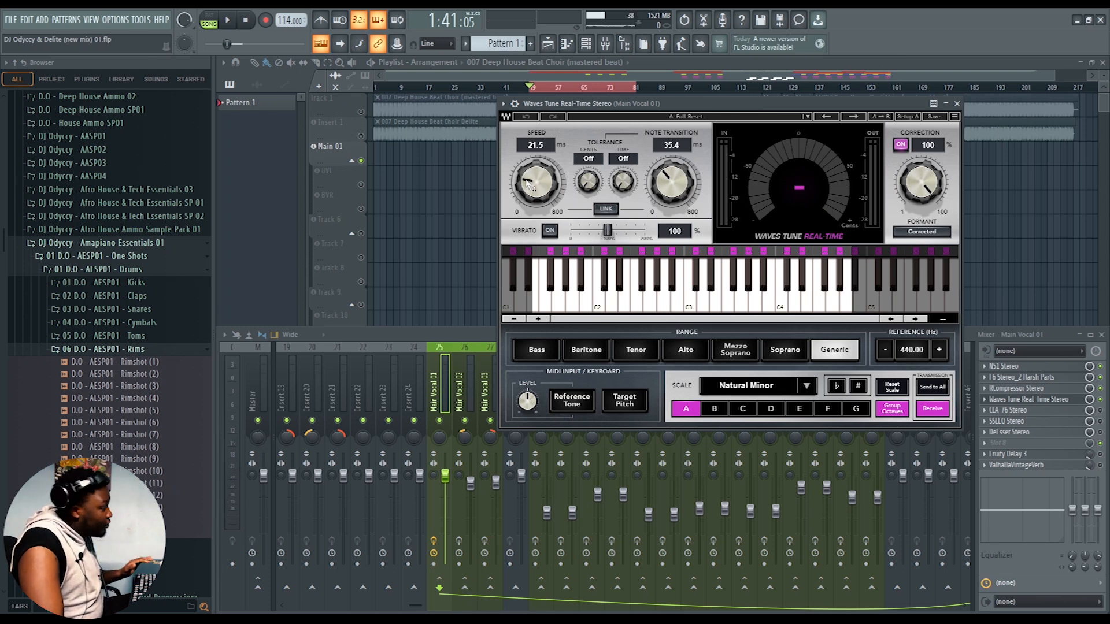
Lower the Waves Tune Speed to 0.4 ms and Note Transition to 0.1 ms and play the vocal with this extreme tuning
left_click_drag(529, 184, 530, 221)
left_click_drag(669, 173, 668, 220)
key("space")
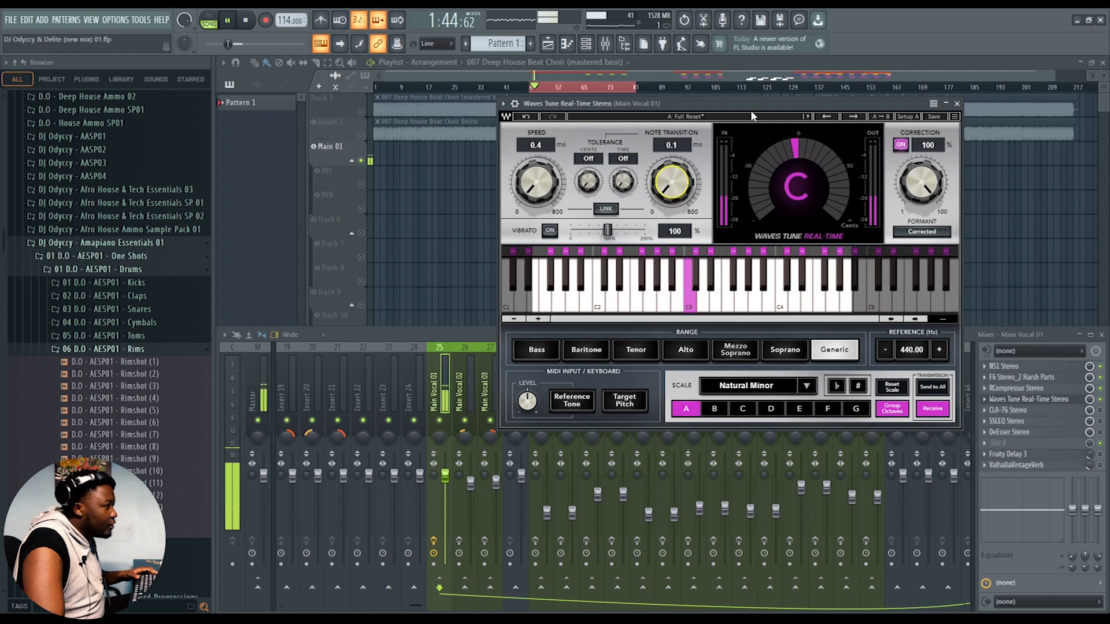
key("space")
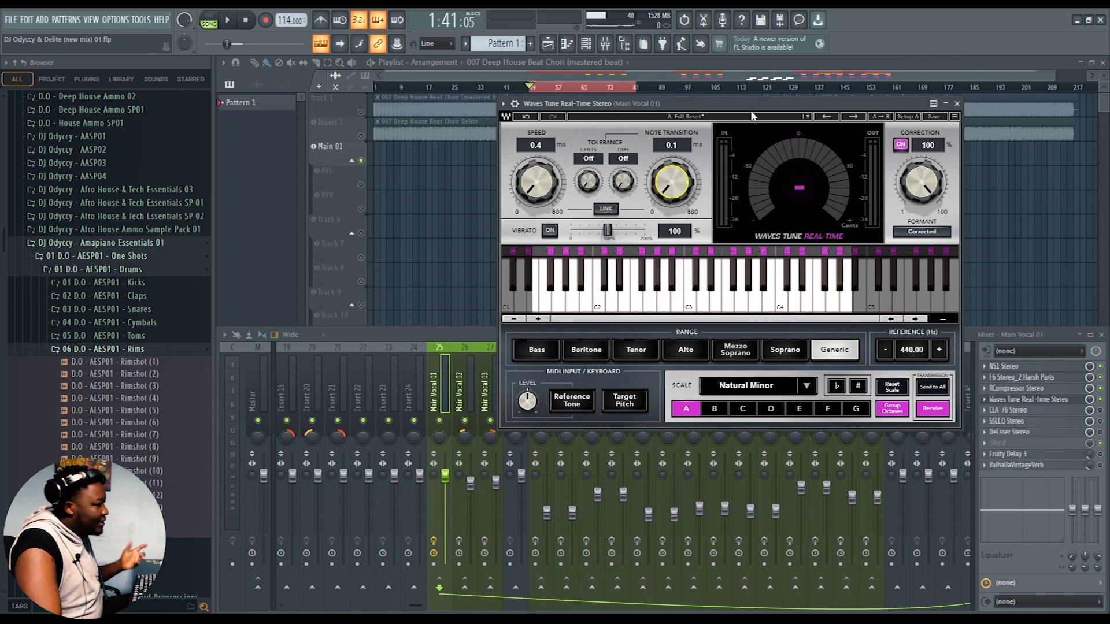
Raise the Waves Tune Speed to 13.1 ms and the Note Transition to 27.8 ms
scroll(536, 198, "up", 6)
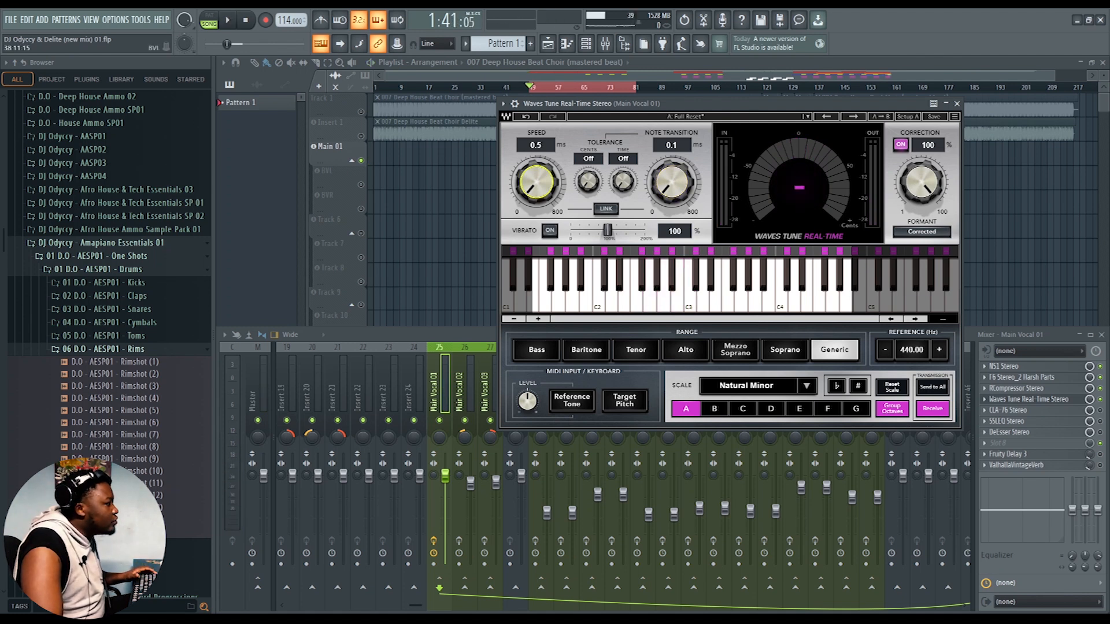
scroll(671, 182, "up", 8)
scroll(671, 182, "down", 1)
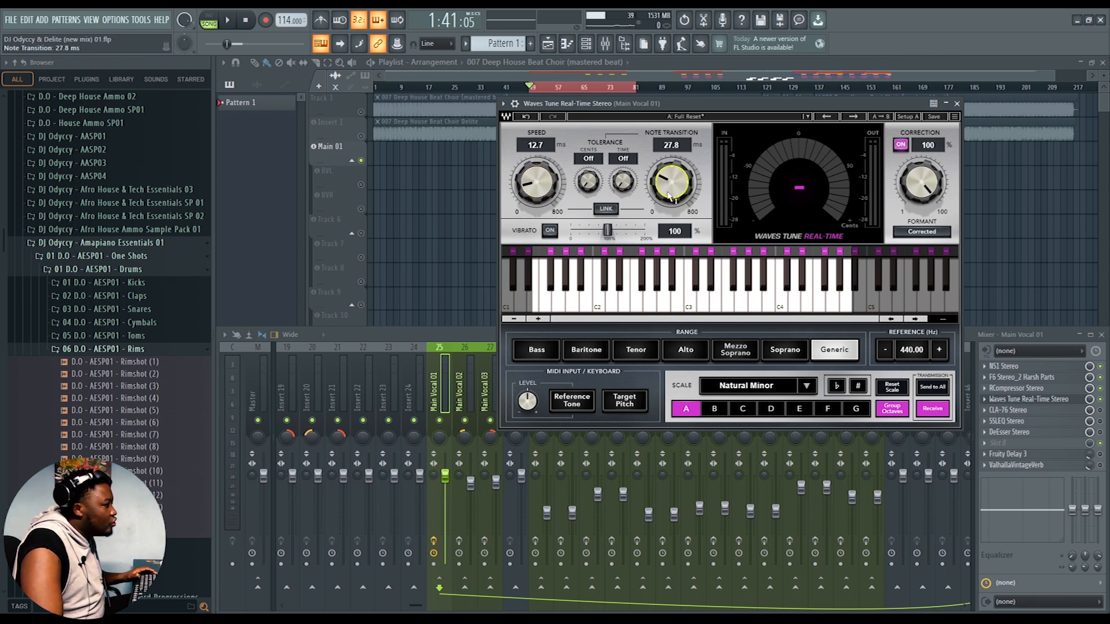
scroll(536, 182, "up", 1)
scroll(536, 182, "up", 3)
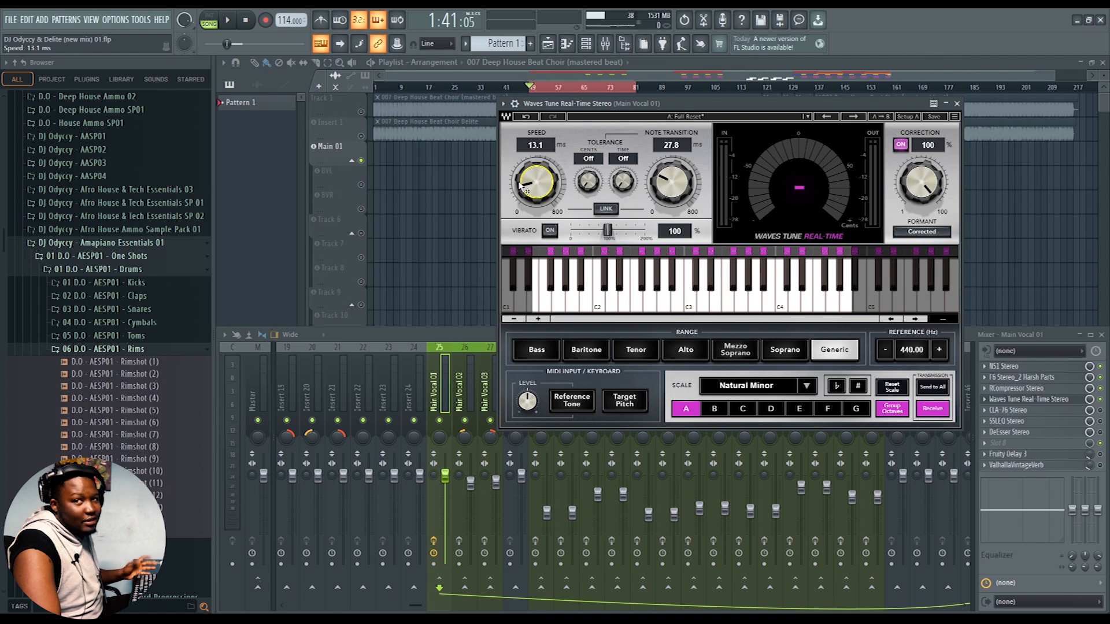
Play the main vocal and fine-tune the Waves Tune Speed to 14.9 ms during playback
key("space")
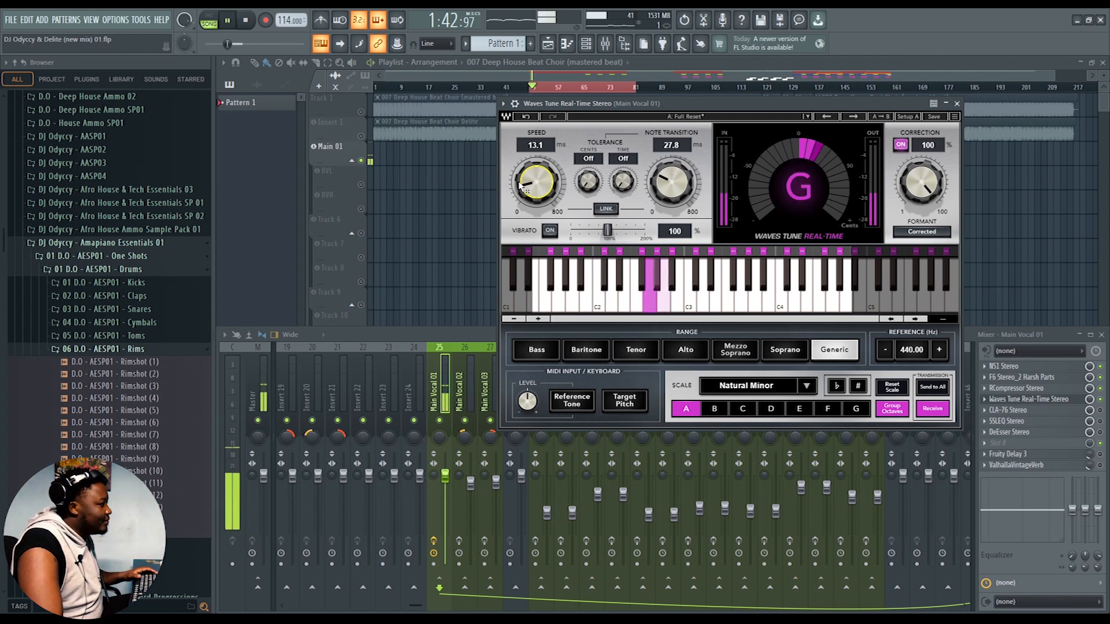
left_click_drag(521, 185, 521, 179)
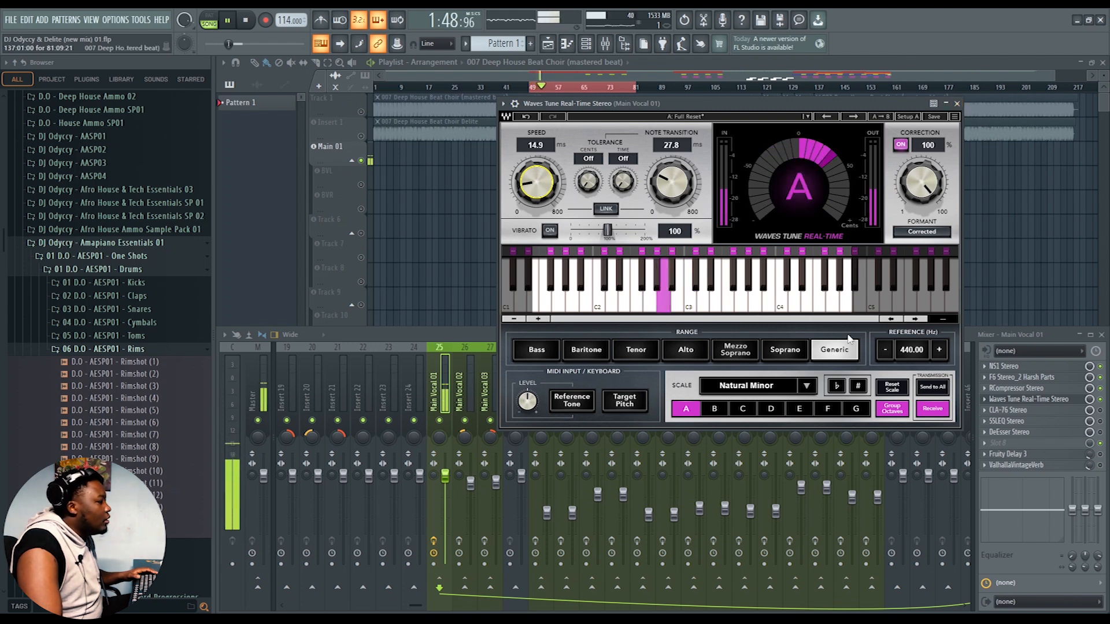
key("space")
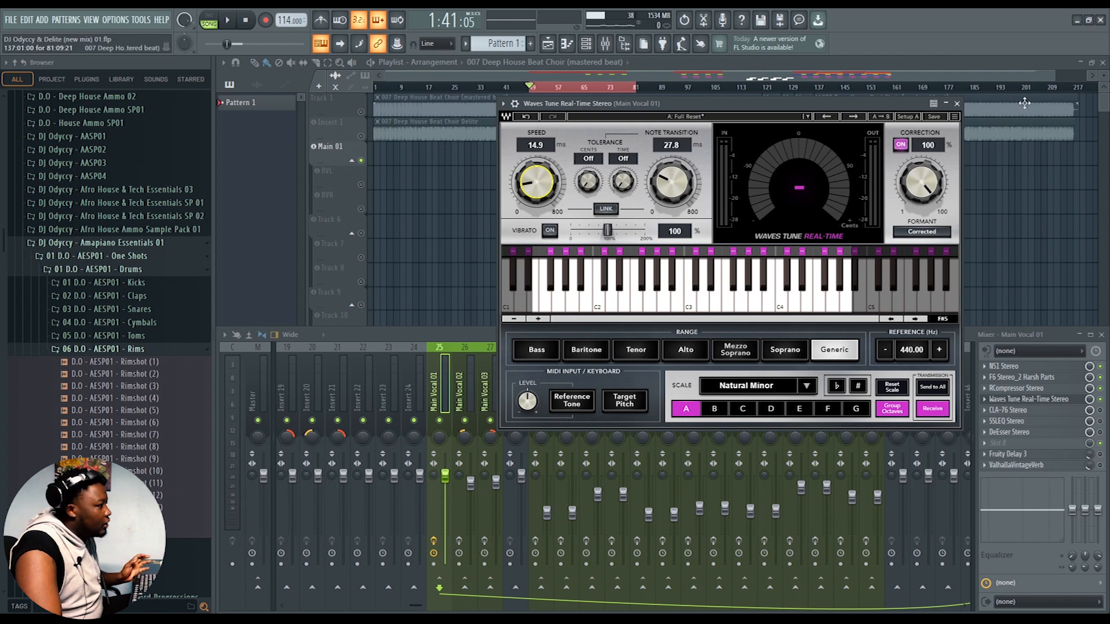
Replace the Waves Tune window with CLA-76 Stereo, enable its slot, and play the main vocal through it
left_click(958, 104)
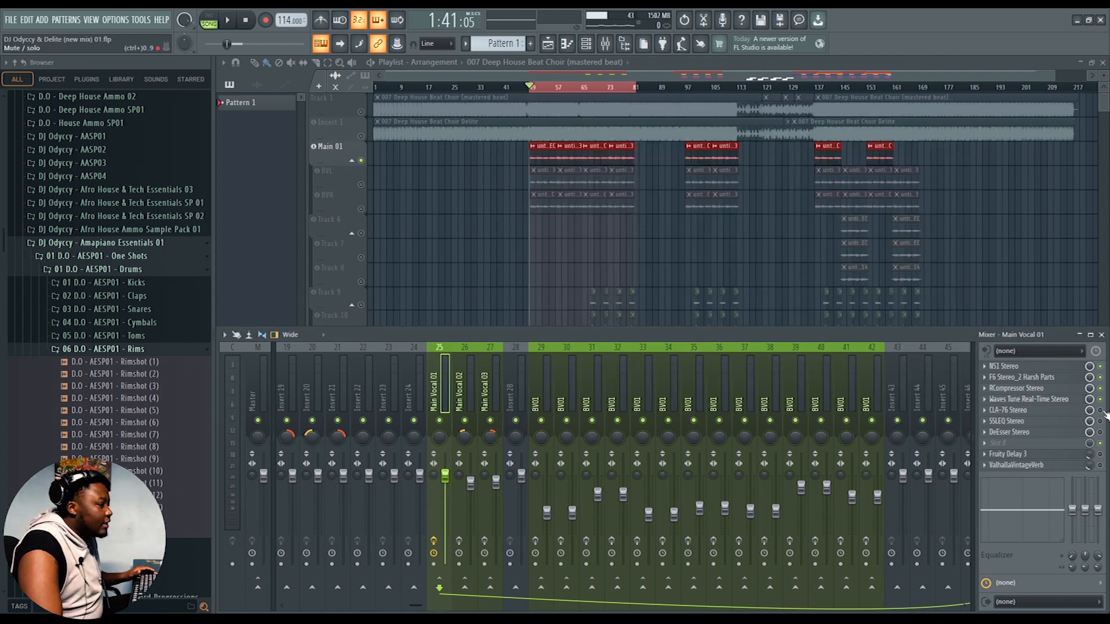
left_click(1035, 411)
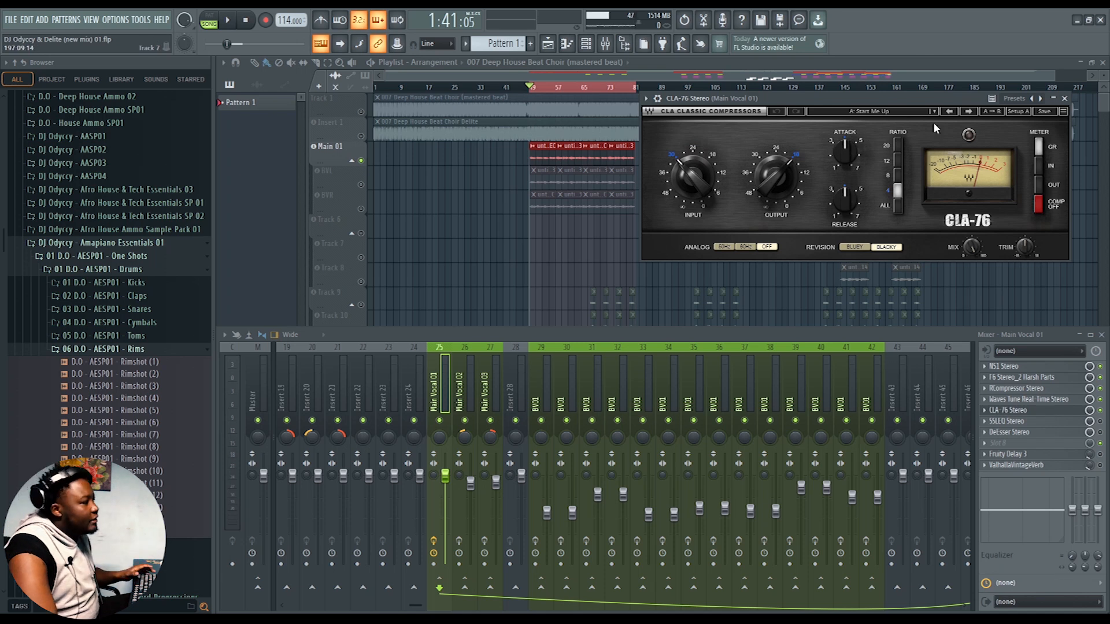
key("space")
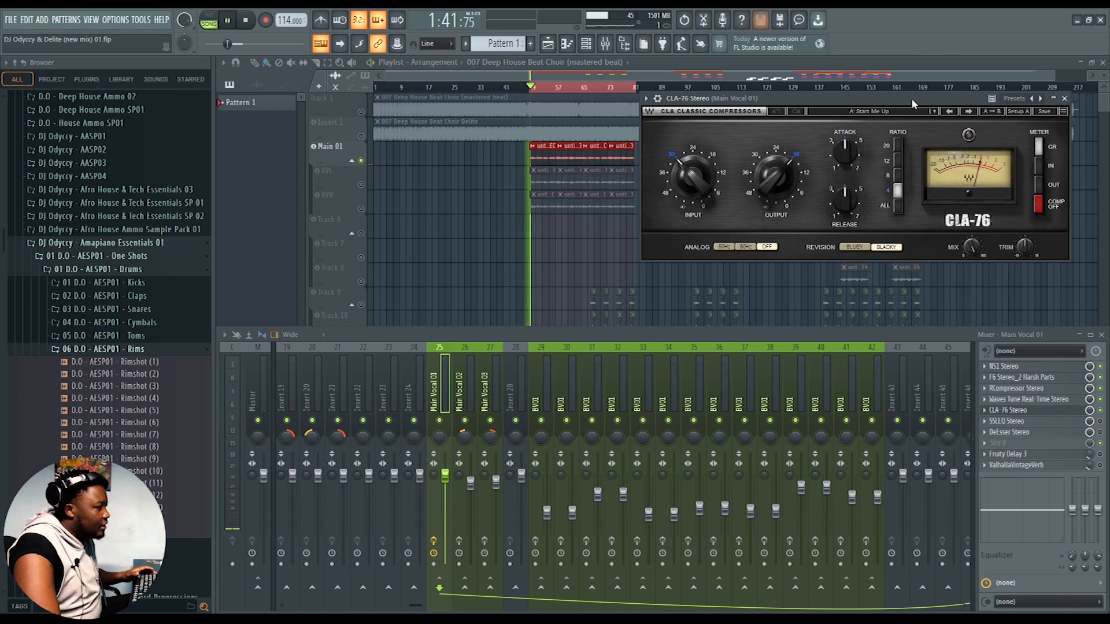
key("space")
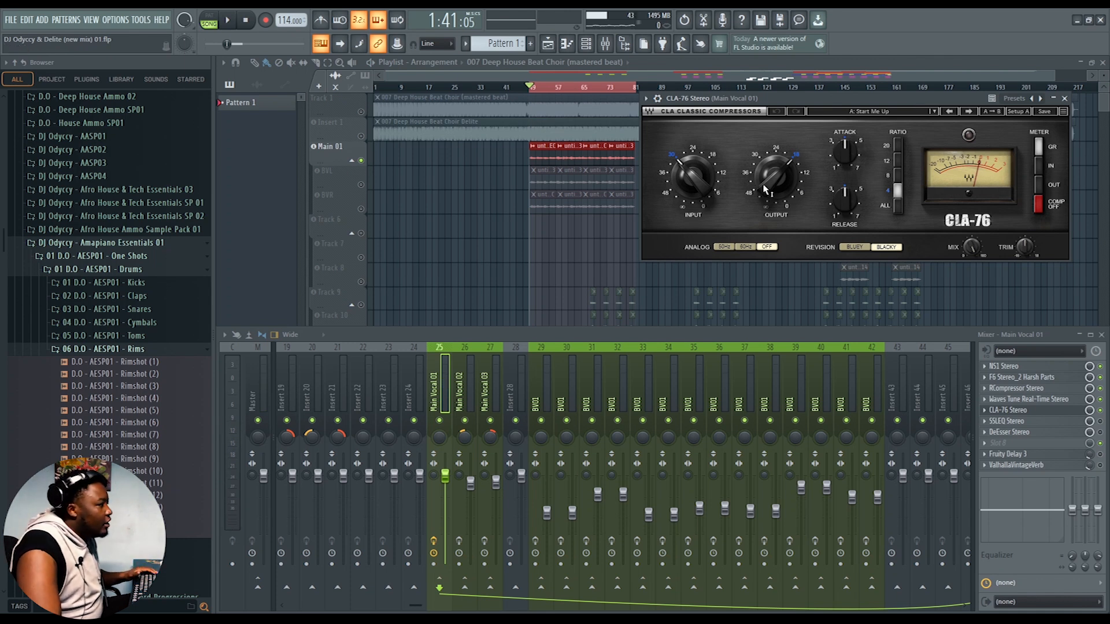
Adjust the CLA-76 Trim to about 0 dB while playing the main vocal
mouse_move(698, 185)
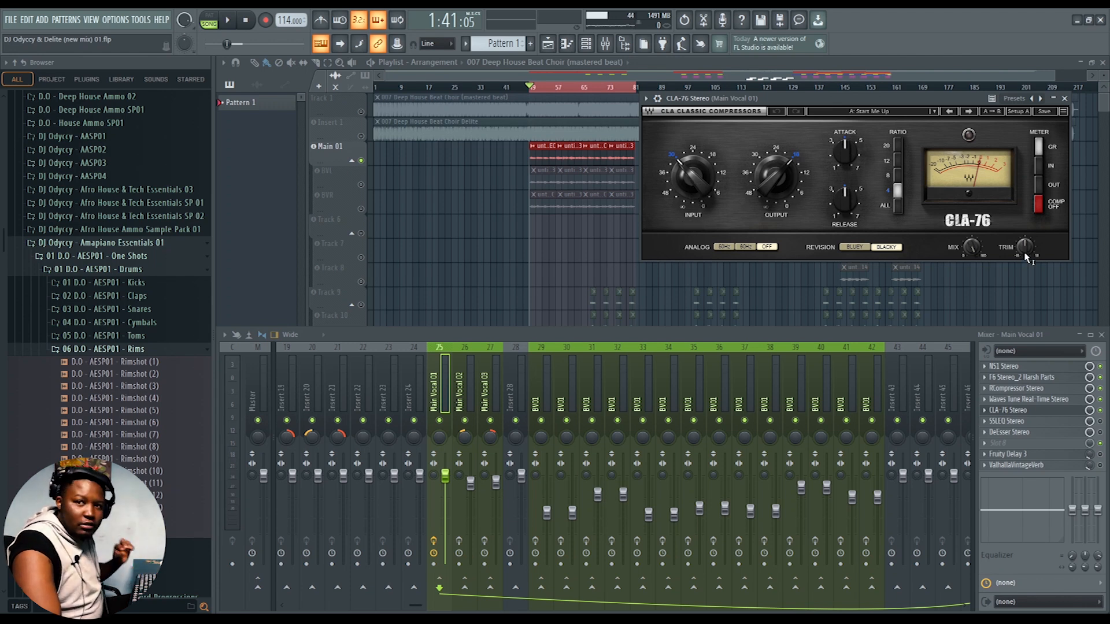
mouse_move(1026, 255)
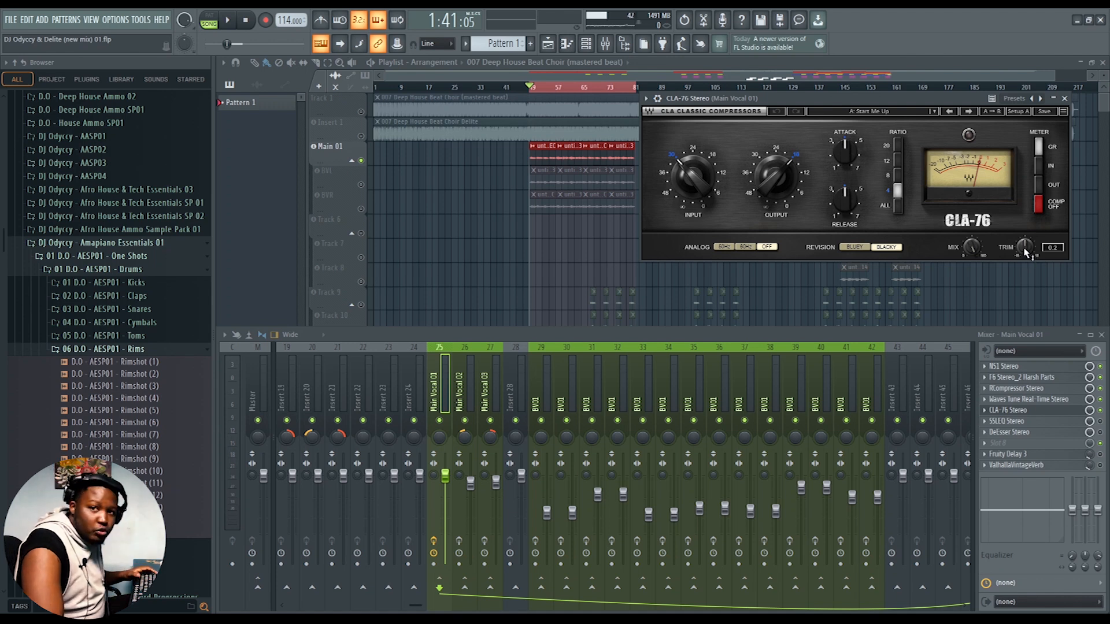
key("space")
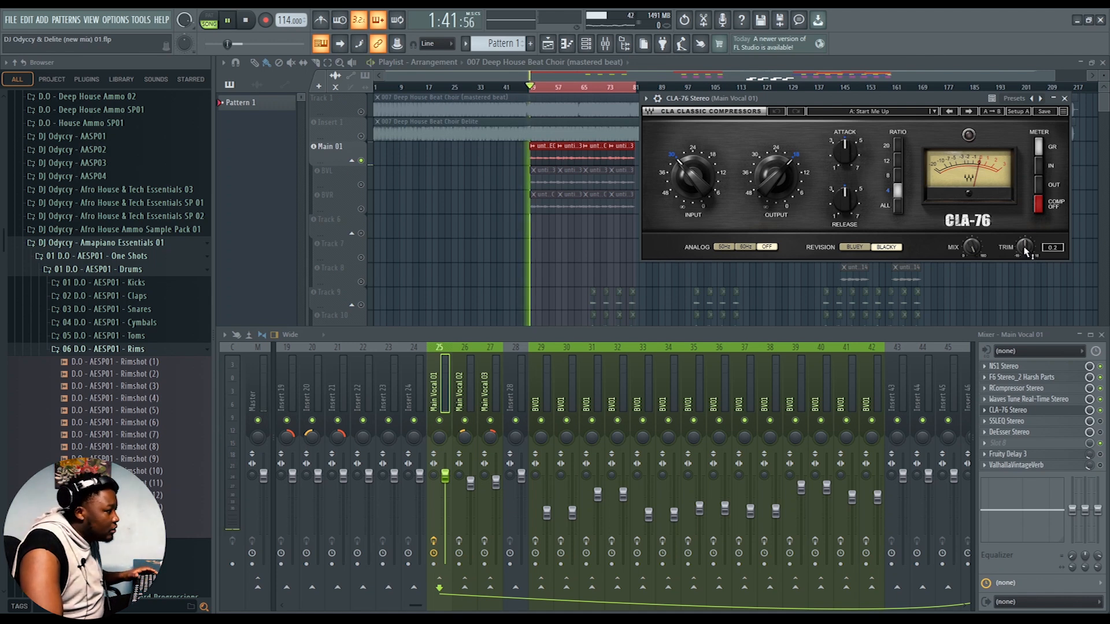
left_click_drag(1025, 251, 1024, 229)
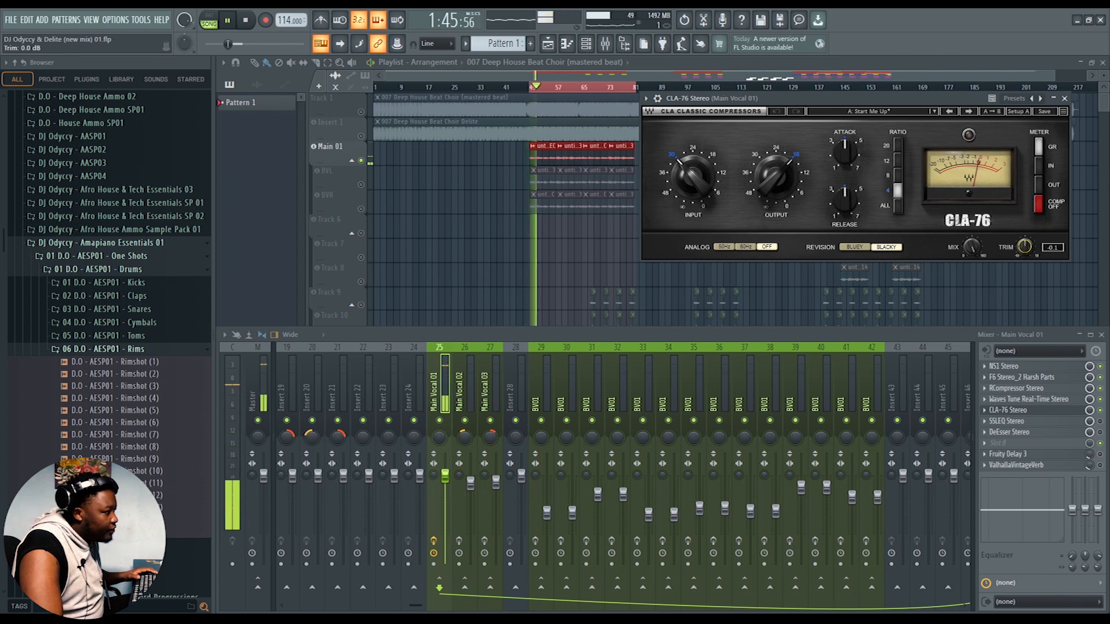
key("space")
Raise the CLA-76 Input to -19.3 and play the main vocal with the stronger compression
left_click_drag(693, 177, 693, 162)
key("space")
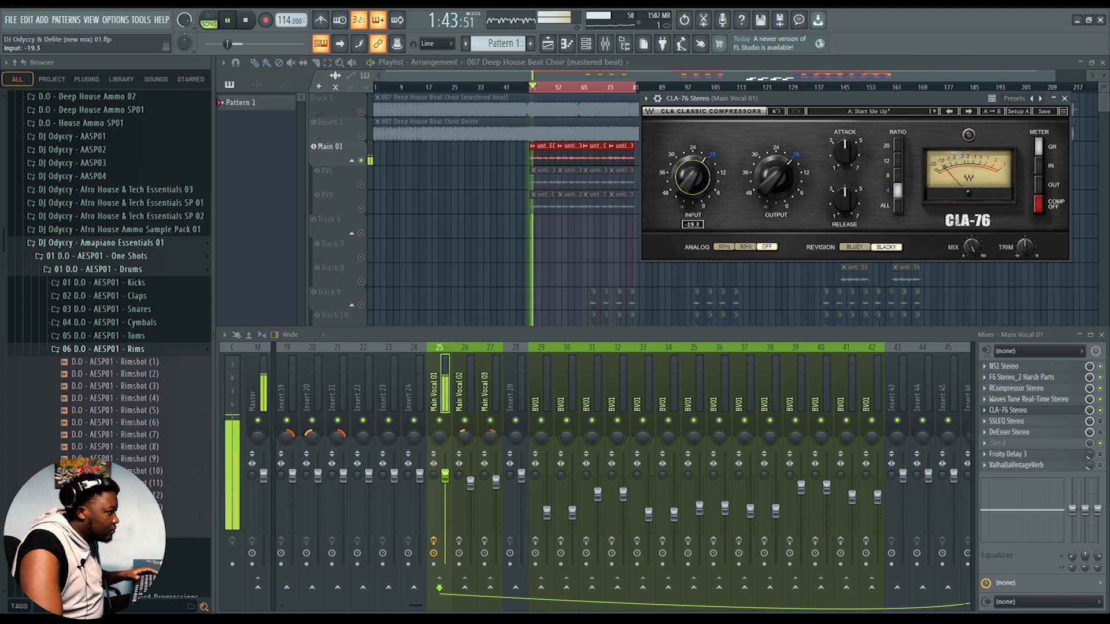
key("space")
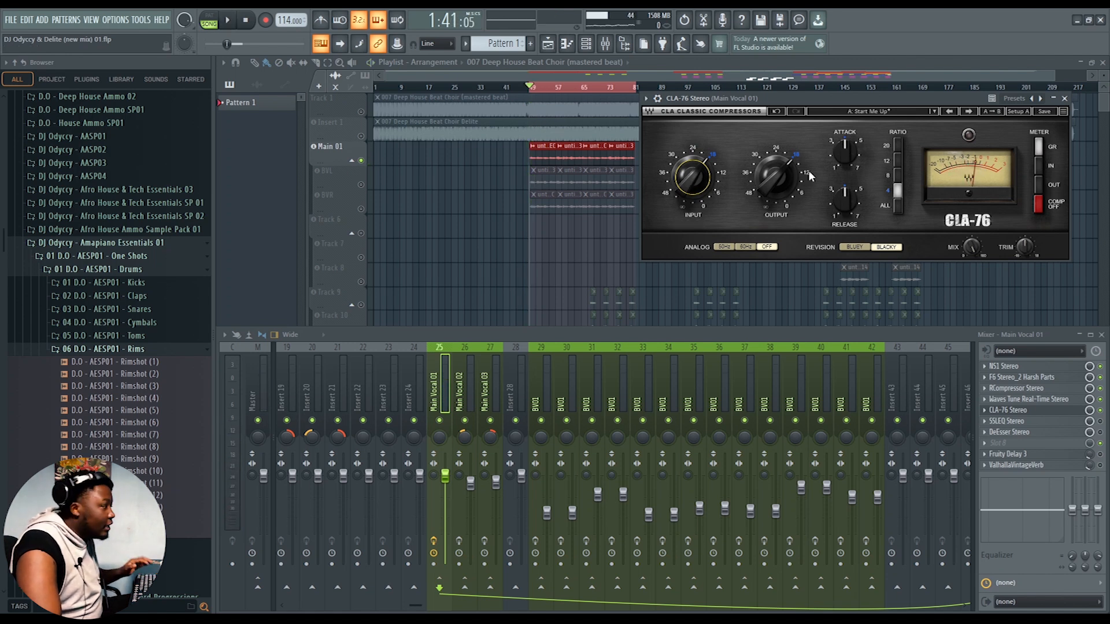
Bring the CLA-76 Input down in stages to -28.8, playing the main vocal between adjustments
mouse_move(692, 176)
left_mouse_down()
mouse_move(692, 200)
mouse_move(692, 182)
left_mouse_up()
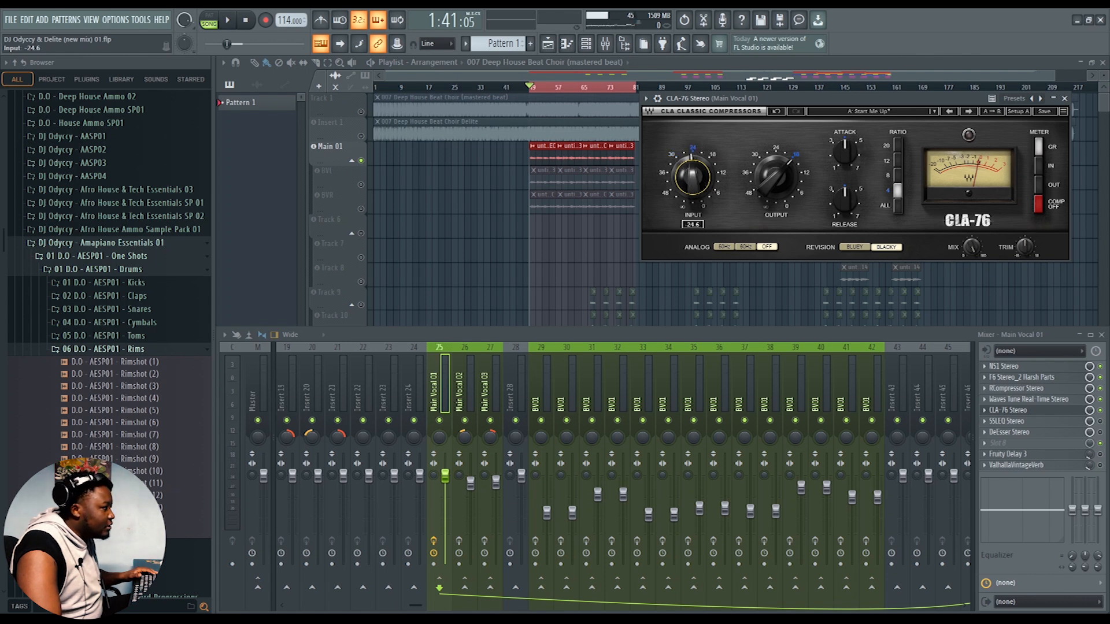
key("space")
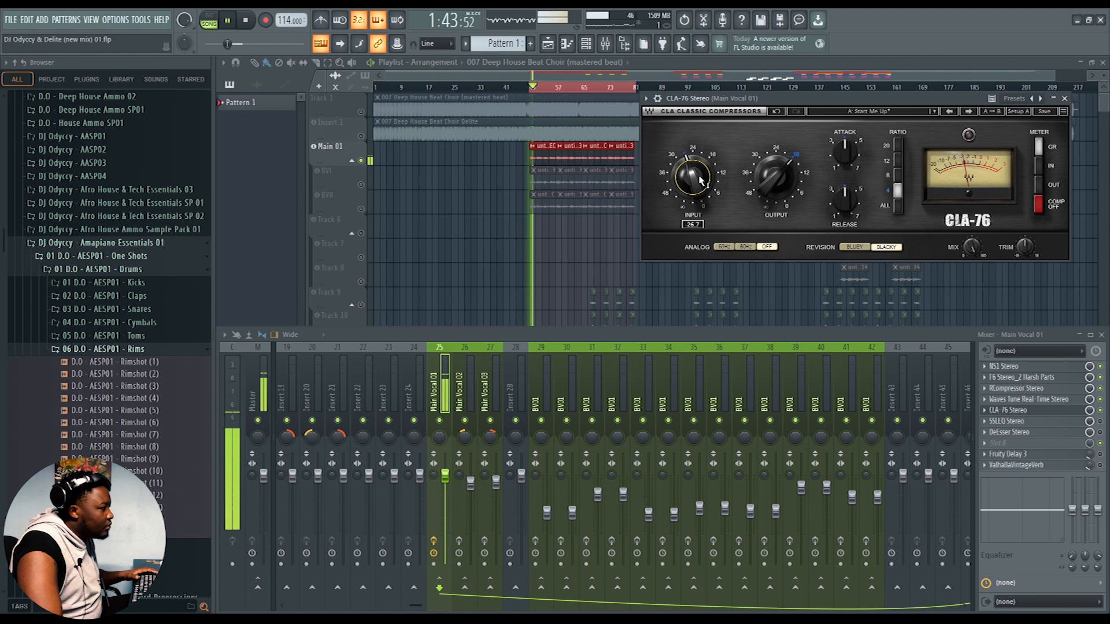
key("space")
left_click_drag(701, 180, 693, 178)
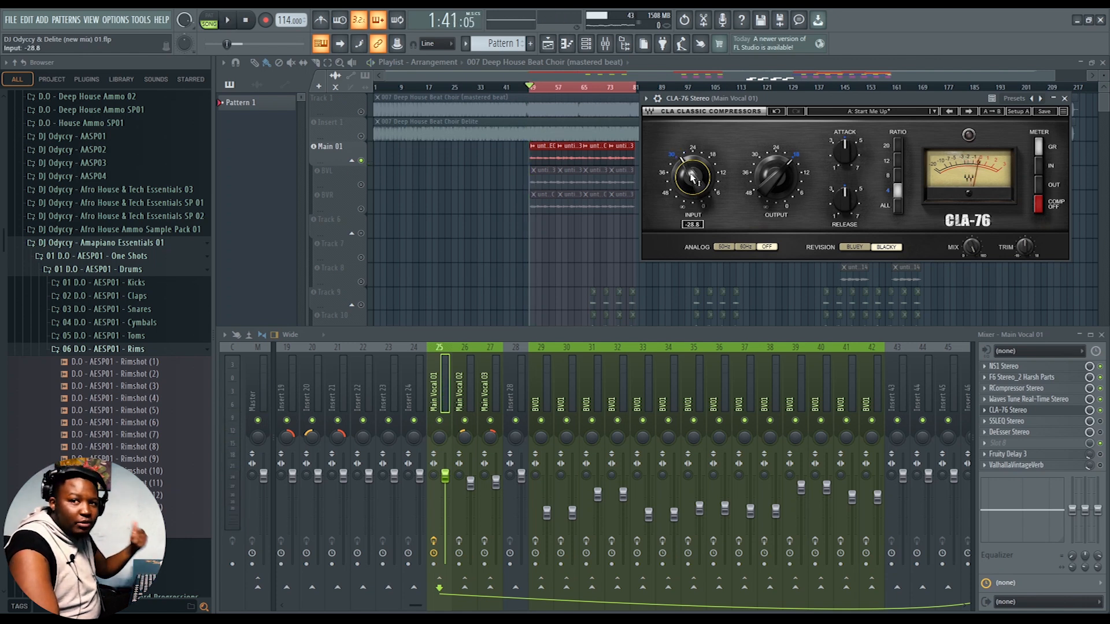
Lower the CLA-76 Input to -29.8 and close the compressor's window
left_click_drag(692, 177, 692, 180)
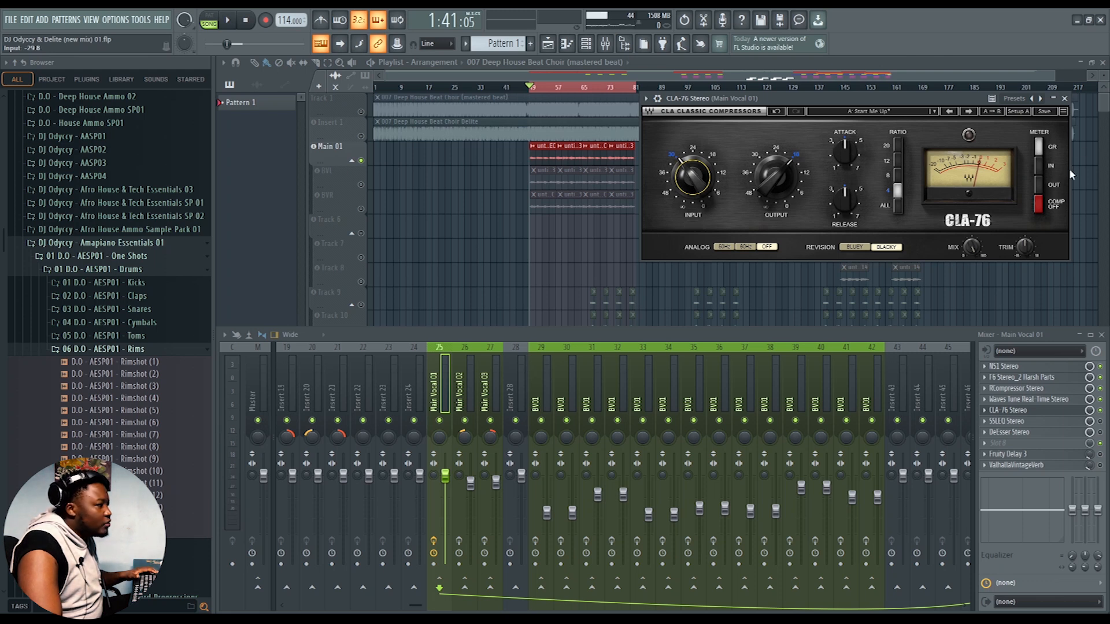
left_click(1064, 98)
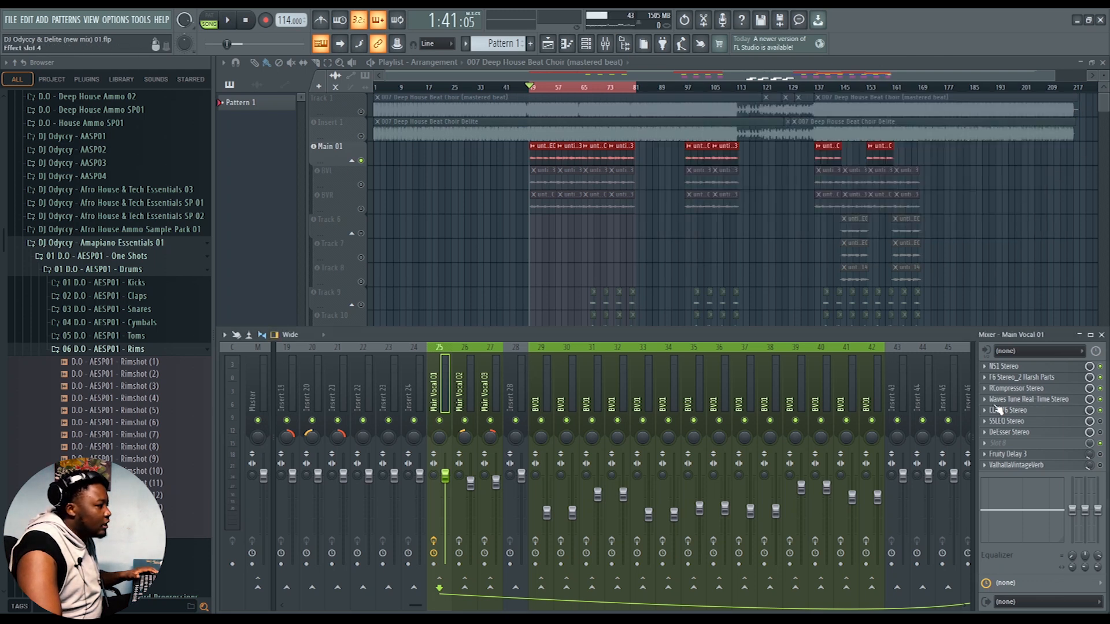
Open SSLEQ Stereo on Main Vocal 01 with its slot enabled, and play the main vocal through it
left_click(1037, 421)
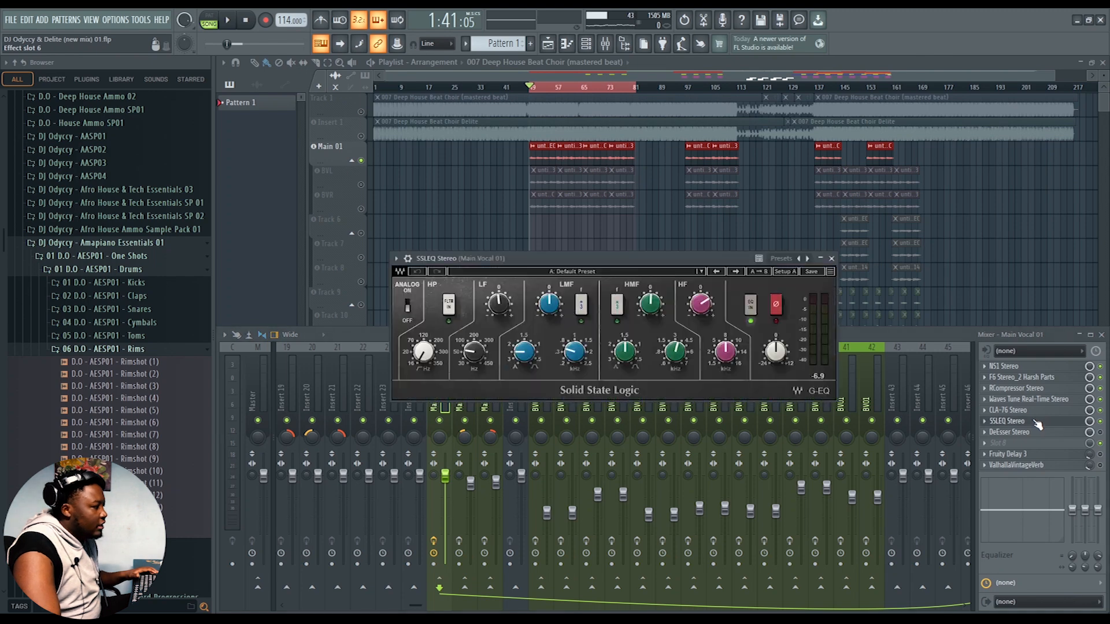
left_click_drag(644, 261, 759, 227)
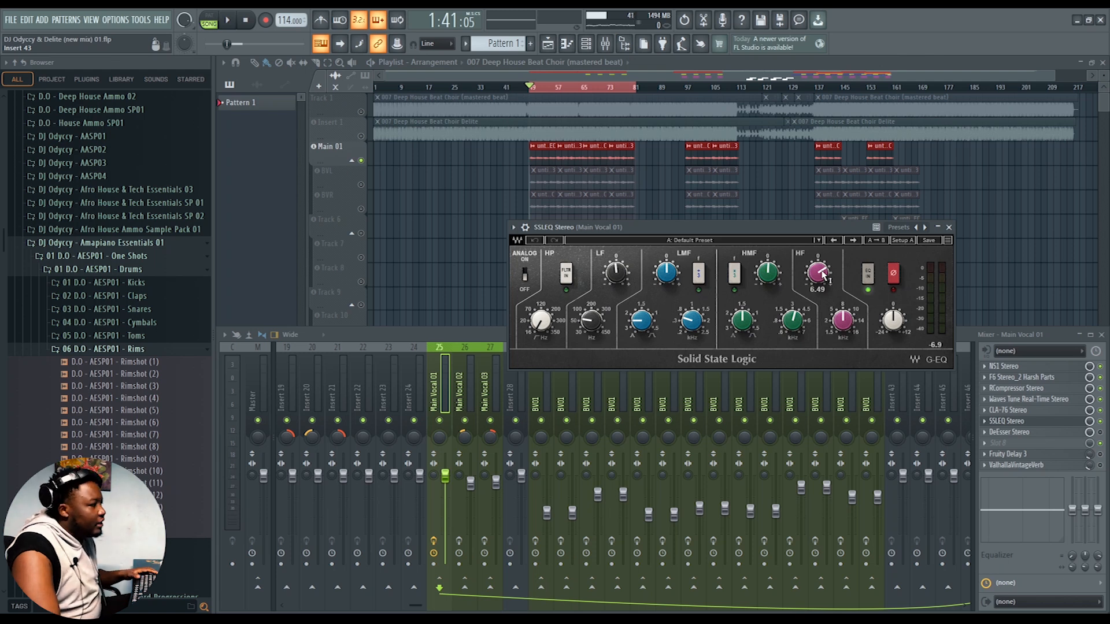
key("space")
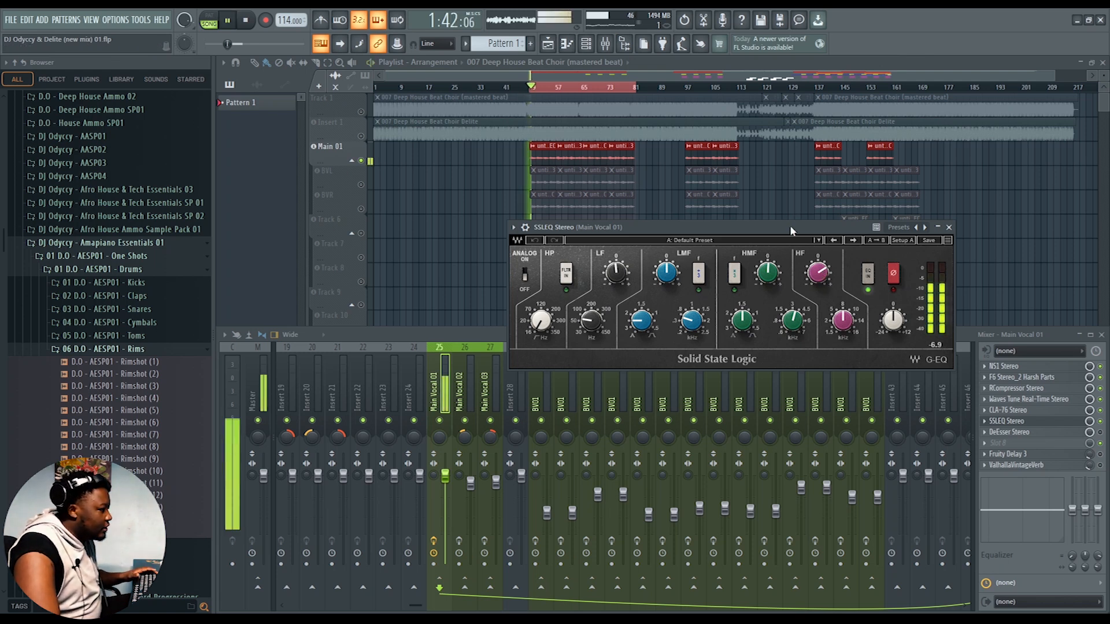
key("space")
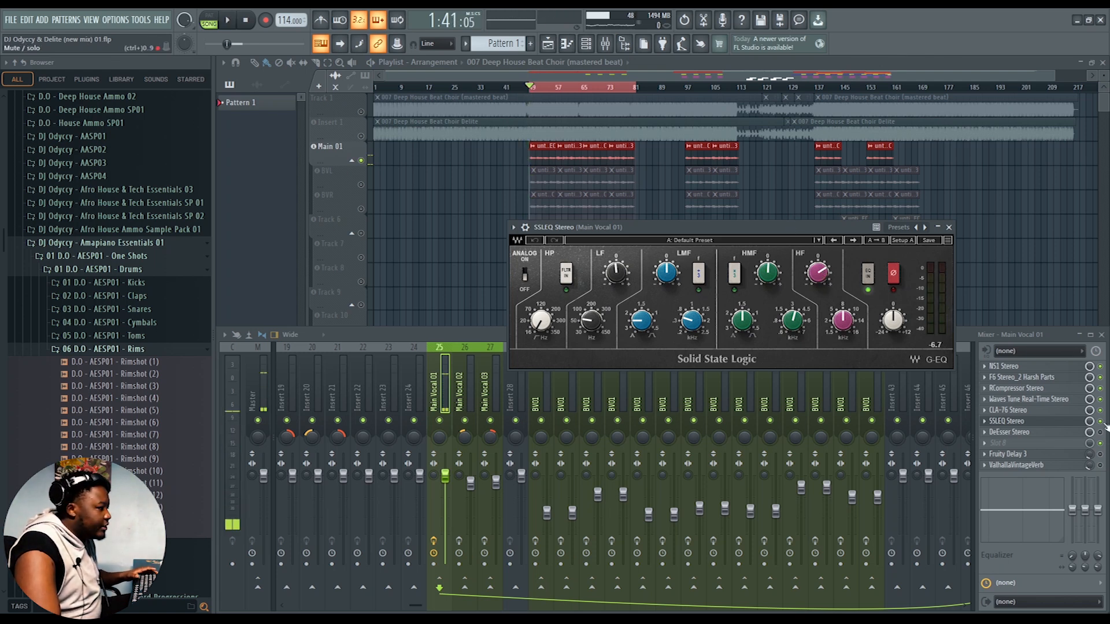
Toggle the SSLEQ Stereo slot to compare its effect while playing the main vocal, and close its window
left_click(1100, 421)
key("space")
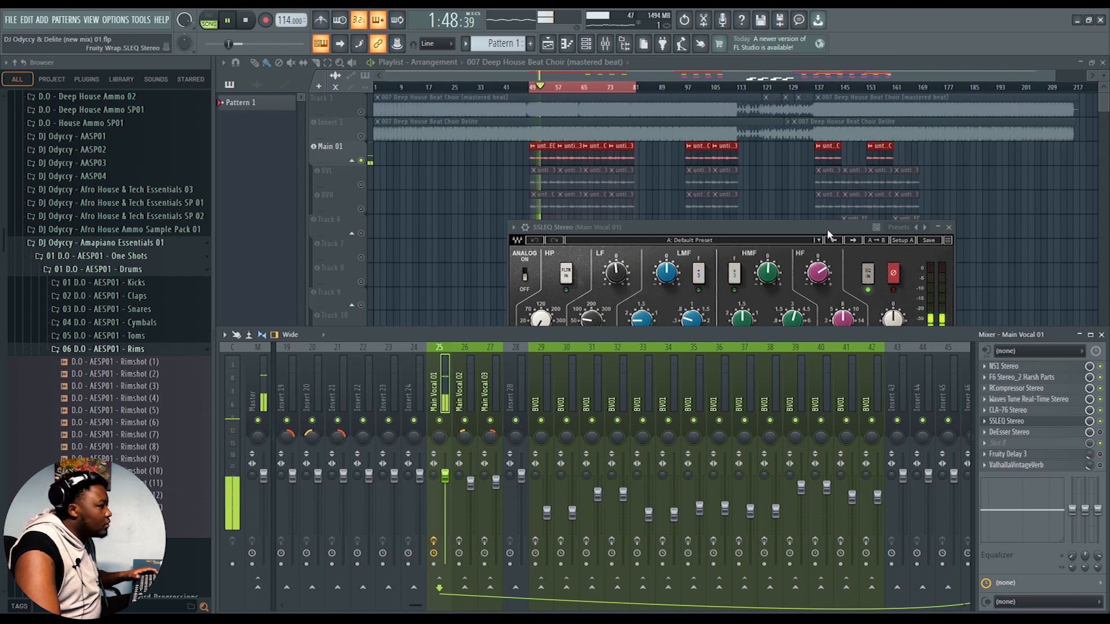
left_click(949, 228)
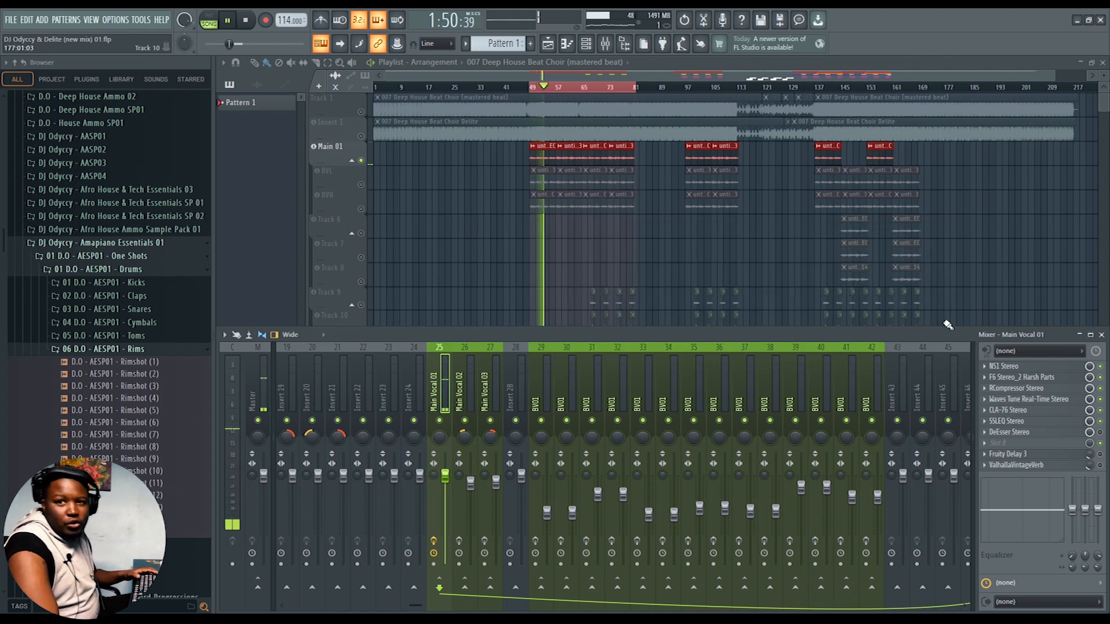
key("space")
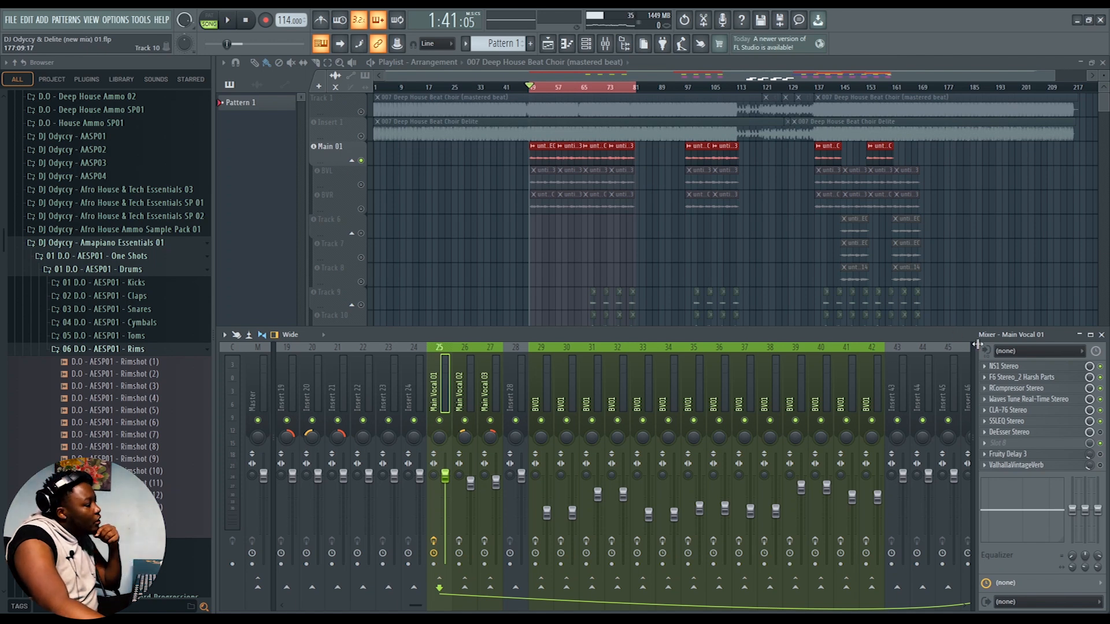
Open DeEsser Stereo, enable its slot, play the main vocal through it, and close its window
left_click(1086, 433)
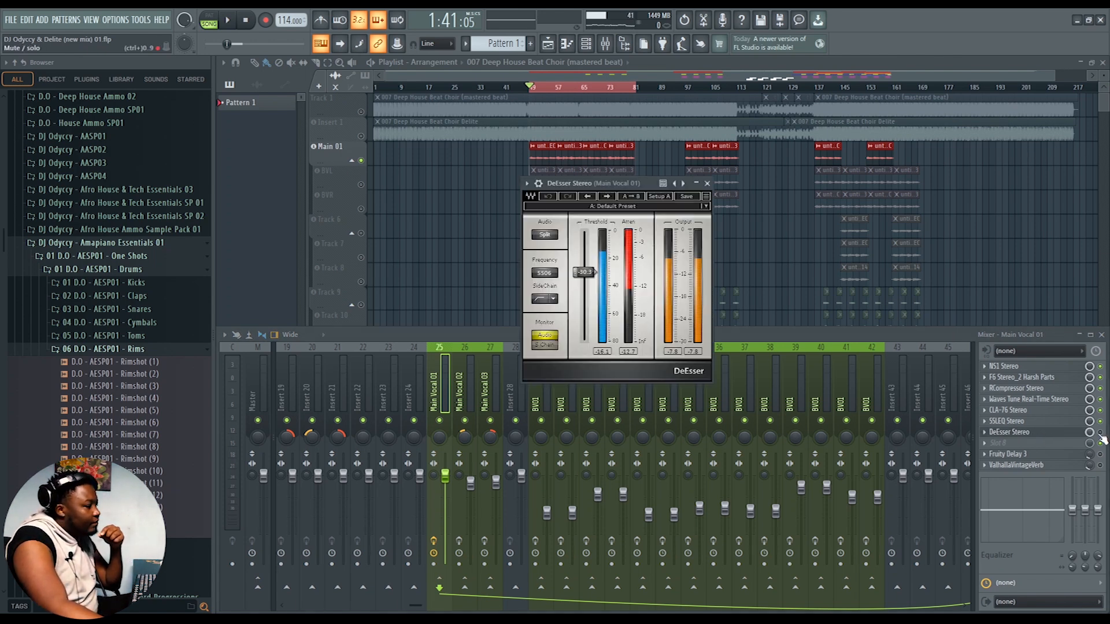
left_click_drag(627, 187, 768, 201)
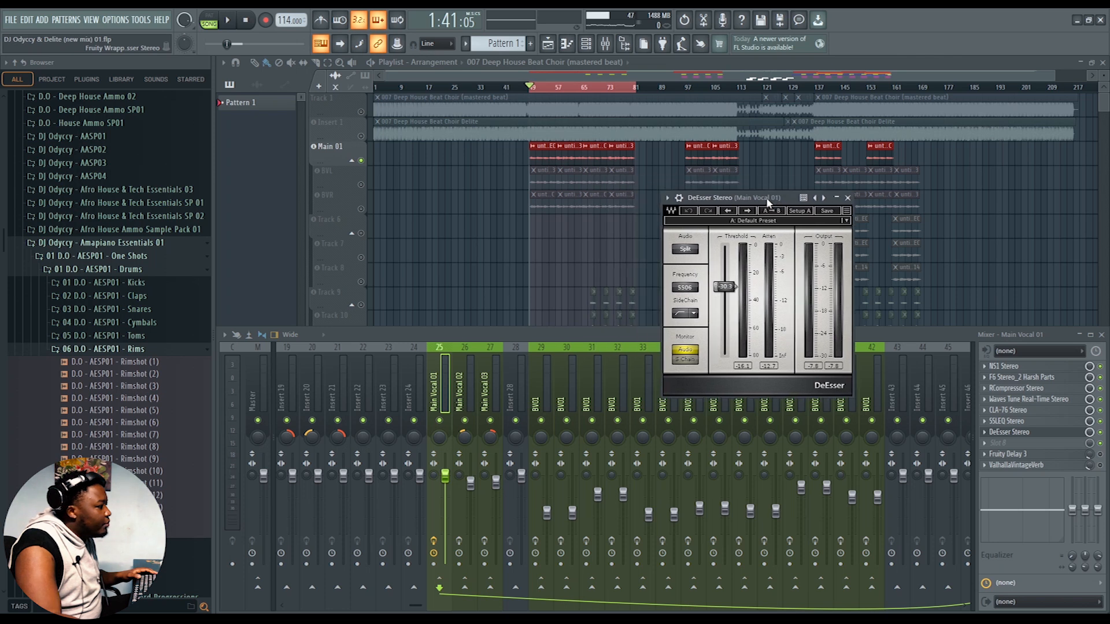
key("space")
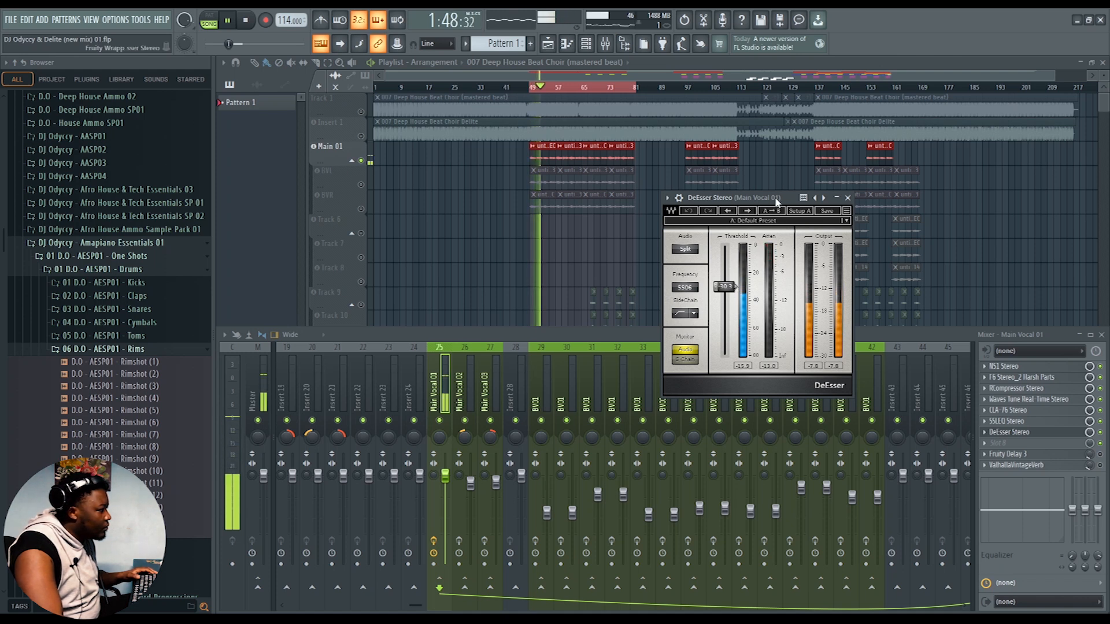
key("space")
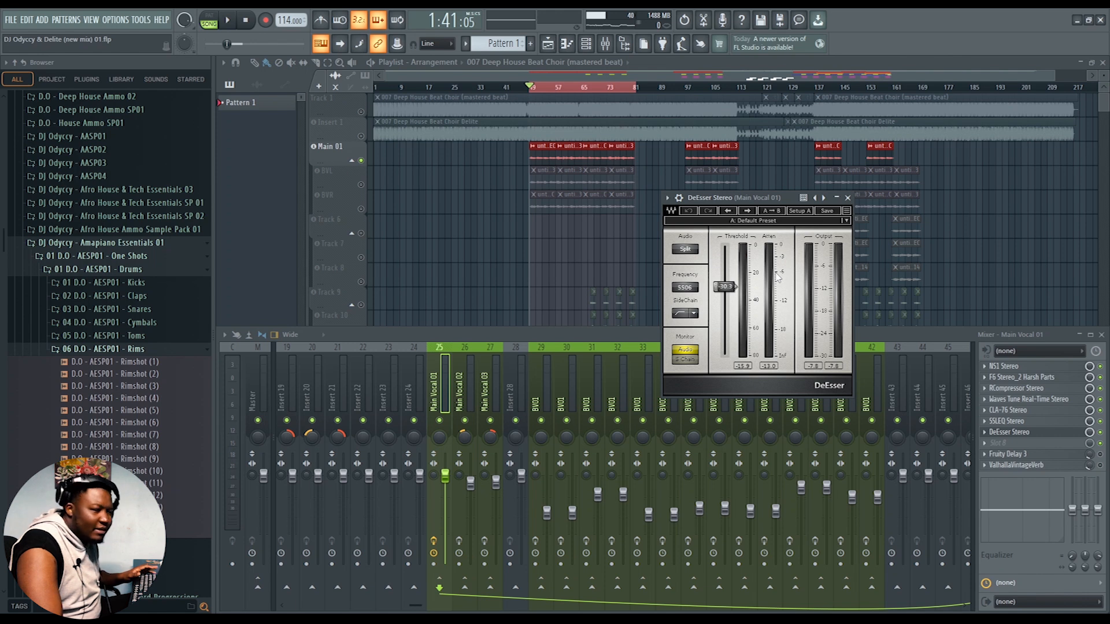
left_click(848, 197)
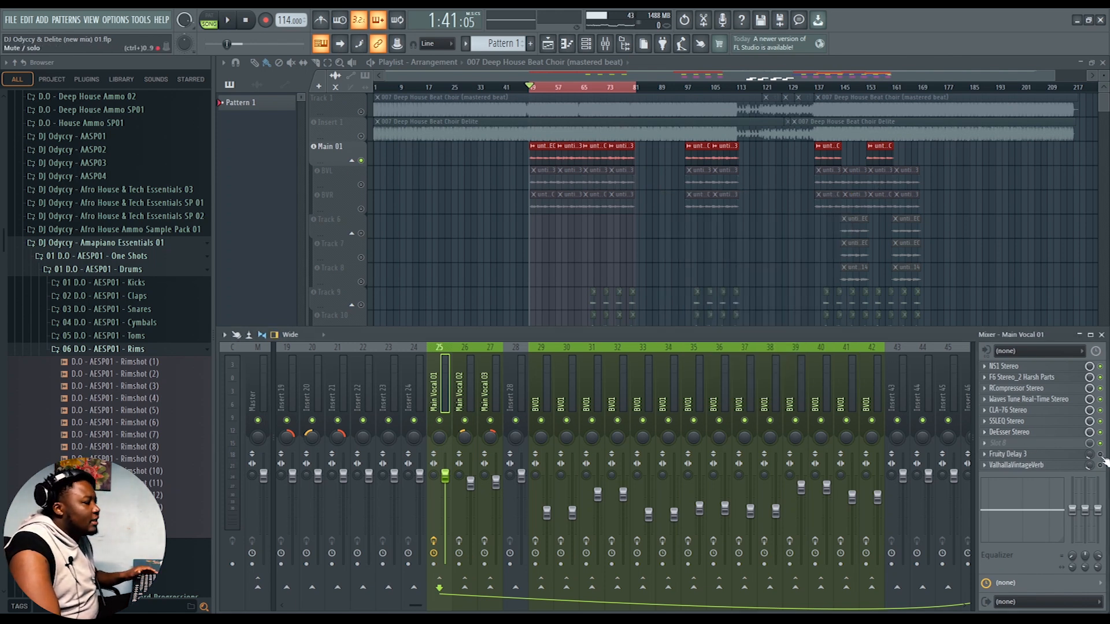
Open Fruity Delay 3 with its slot enabled, and play the main vocal through the delay
left_click(1035, 454)
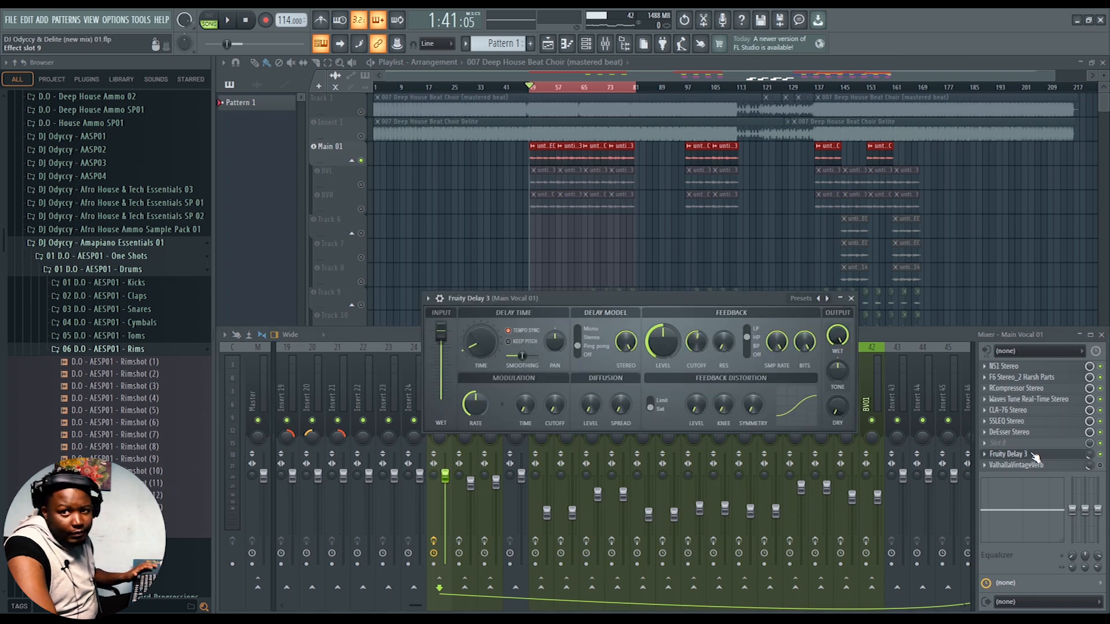
left_click_drag(679, 301, 759, 267)
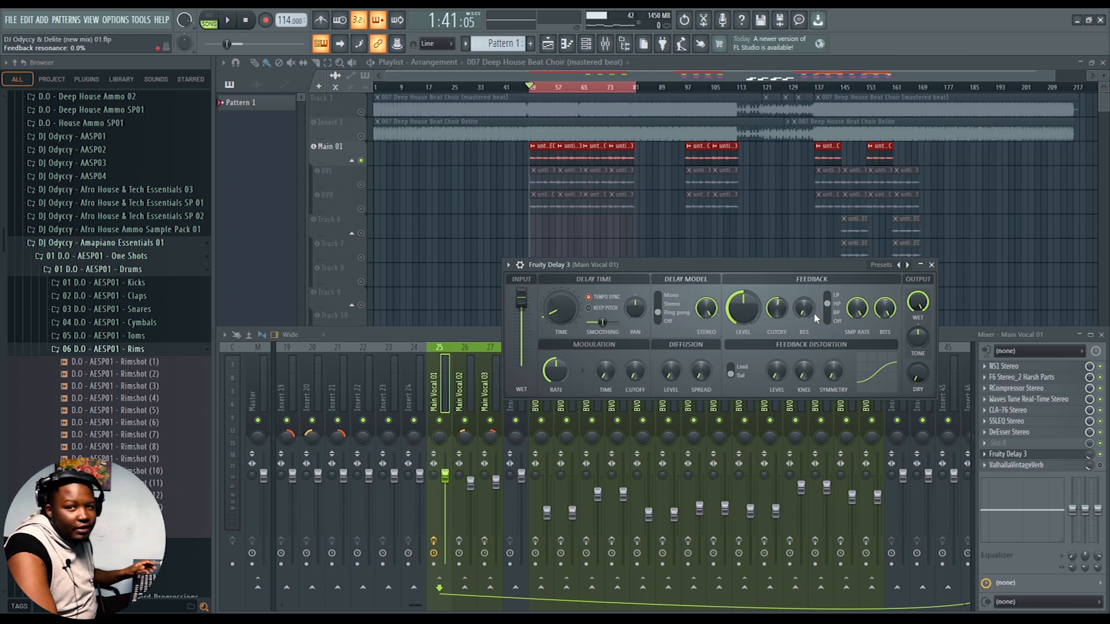
key("space")
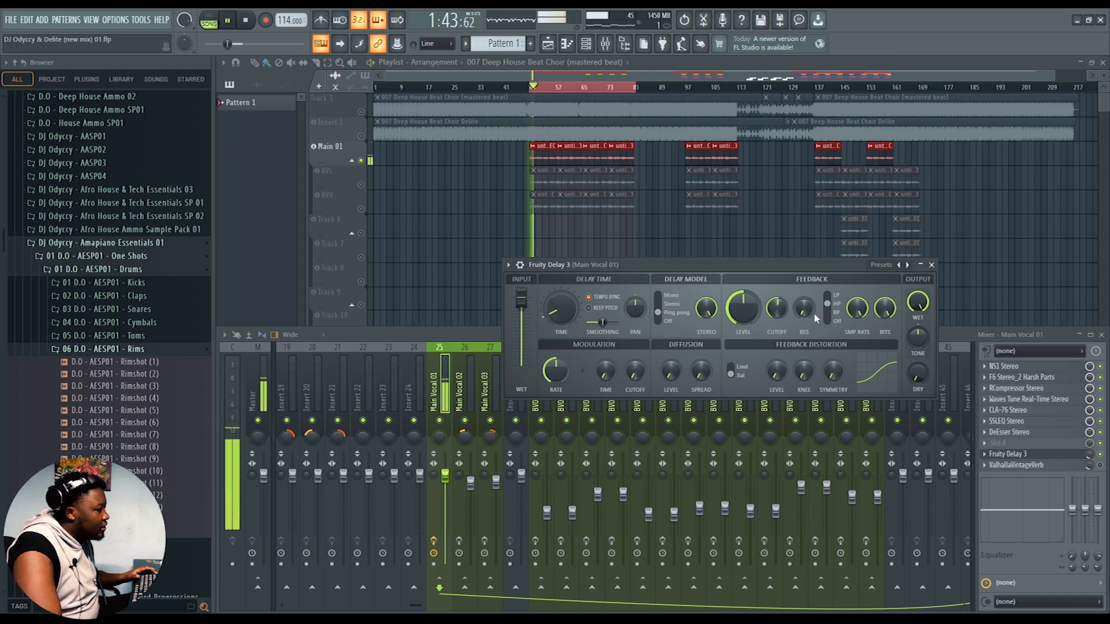
key("space")
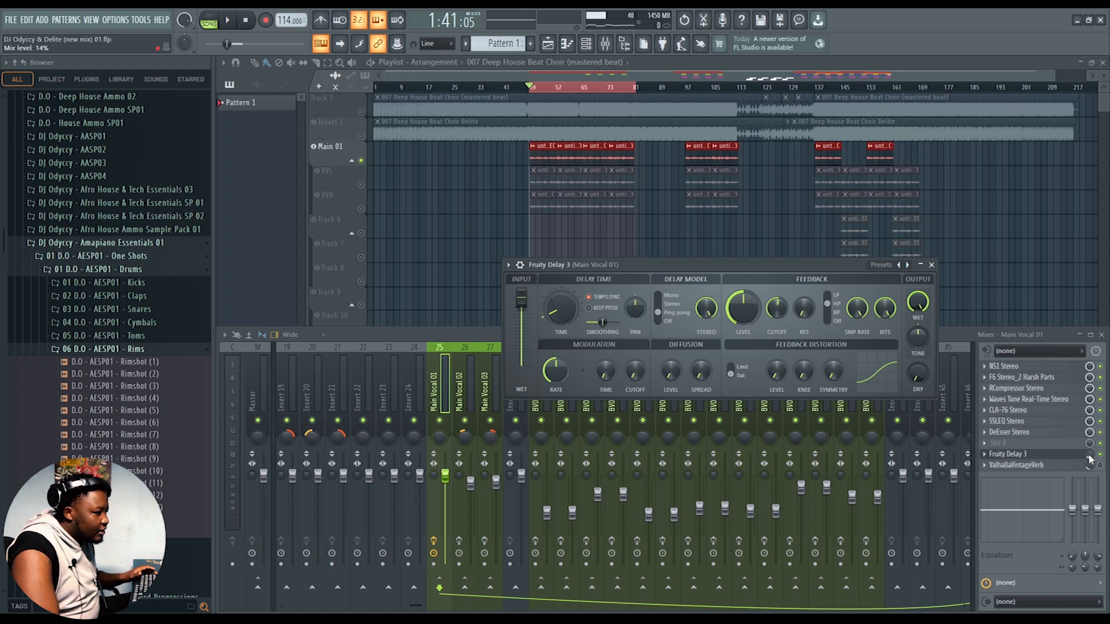
Raise the Fruity Delay 3 mix level to 23%, play the main vocal, and bring the mix level back down
left_click_drag(1090, 460, 1090, 451)
key("space")
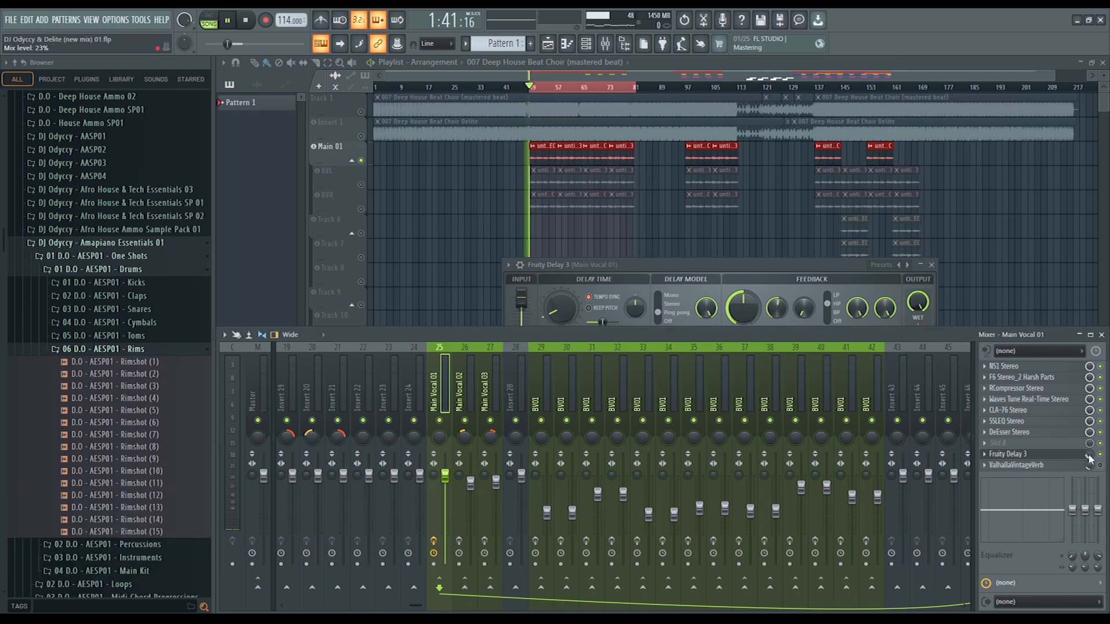
left_click_drag(1089, 454, 1089, 479)
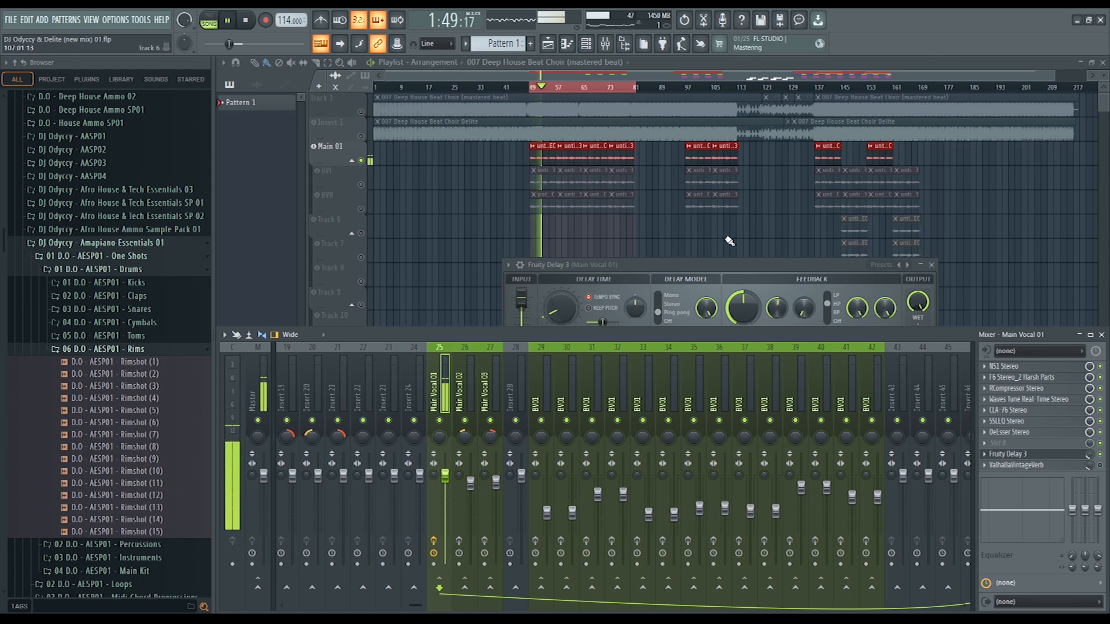
key("space")
left_click(915, 285)
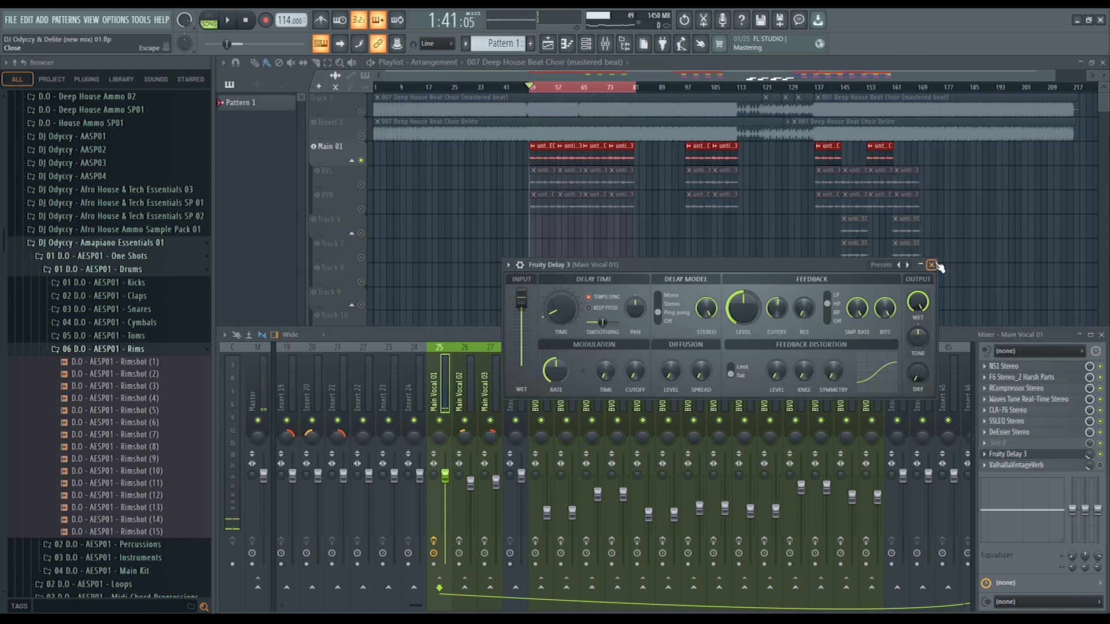
Open ValhallaVintageVerb with its slot enabled, play the main vocal through the reverb, and close the reverb and delay windows
left_click(1017, 465)
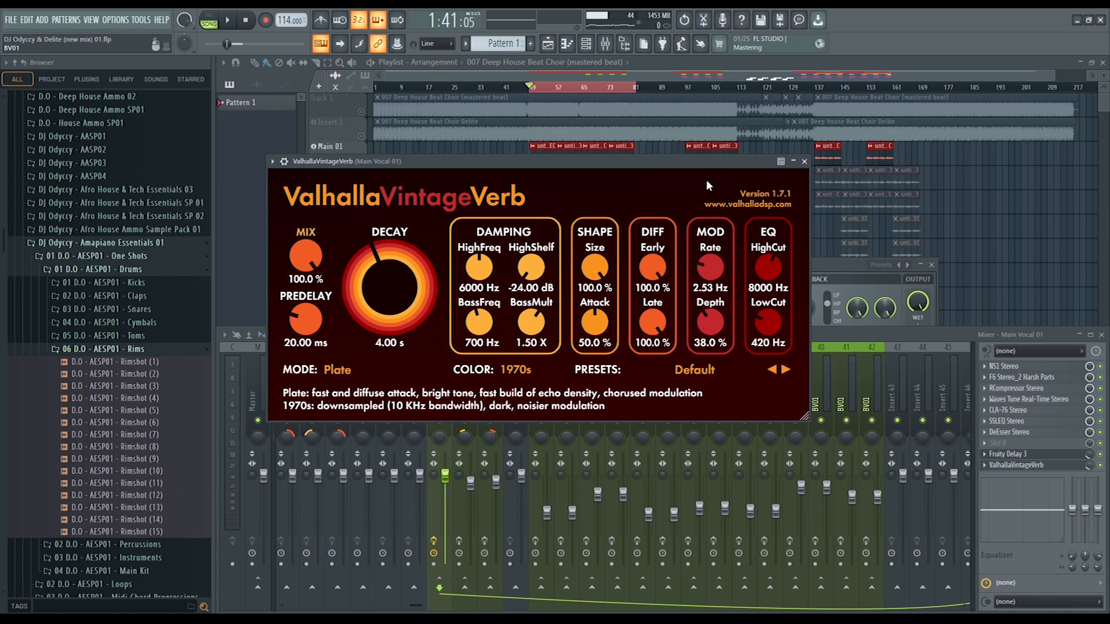
key("space")
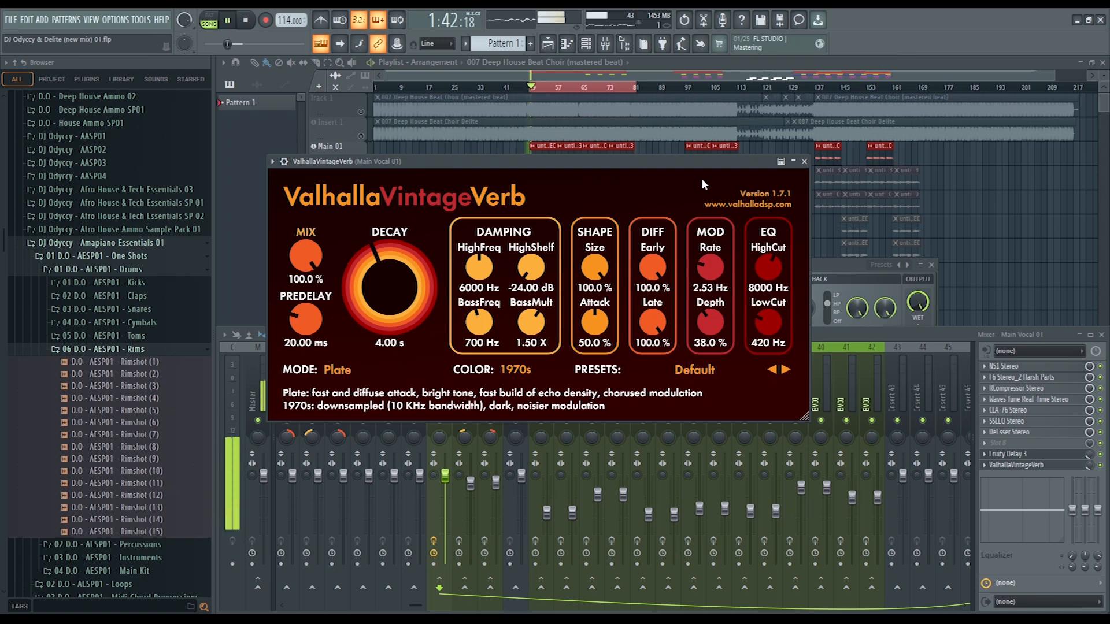
left_click(804, 161)
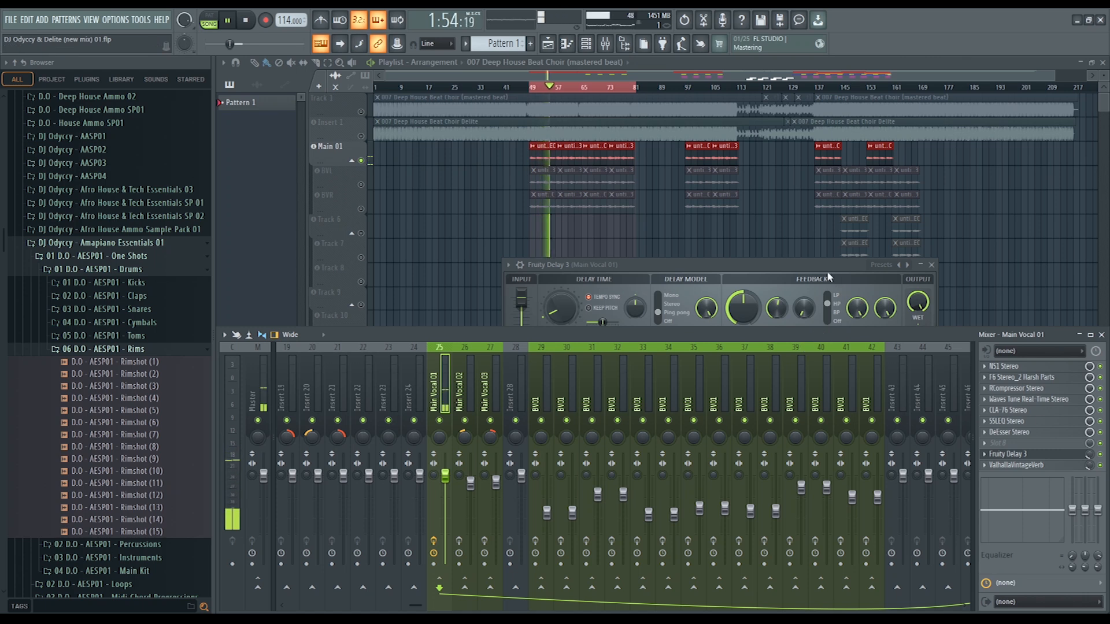
left_click_drag(813, 263, 823, 250)
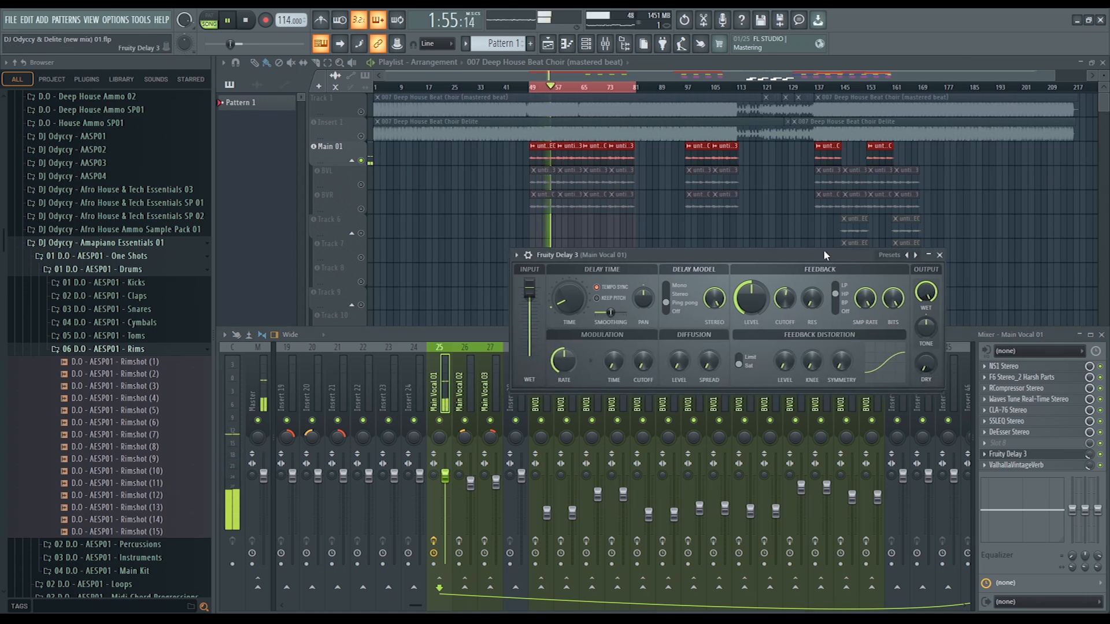
left_click(940, 255)
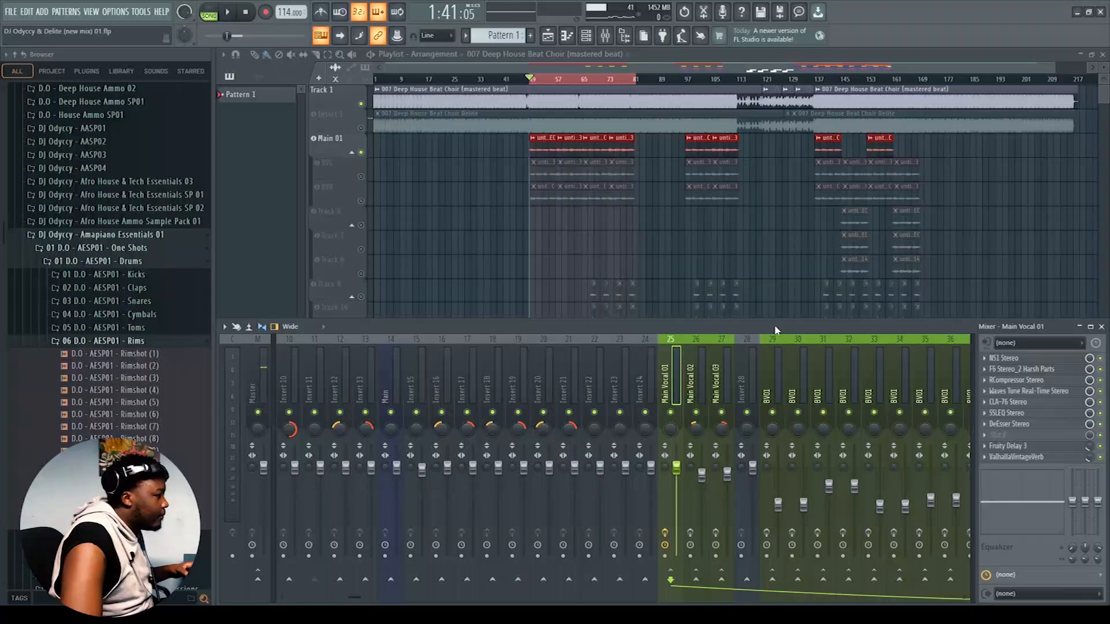
Play the fully processed main vocal together with the mastered beat on Track 1
key("space")
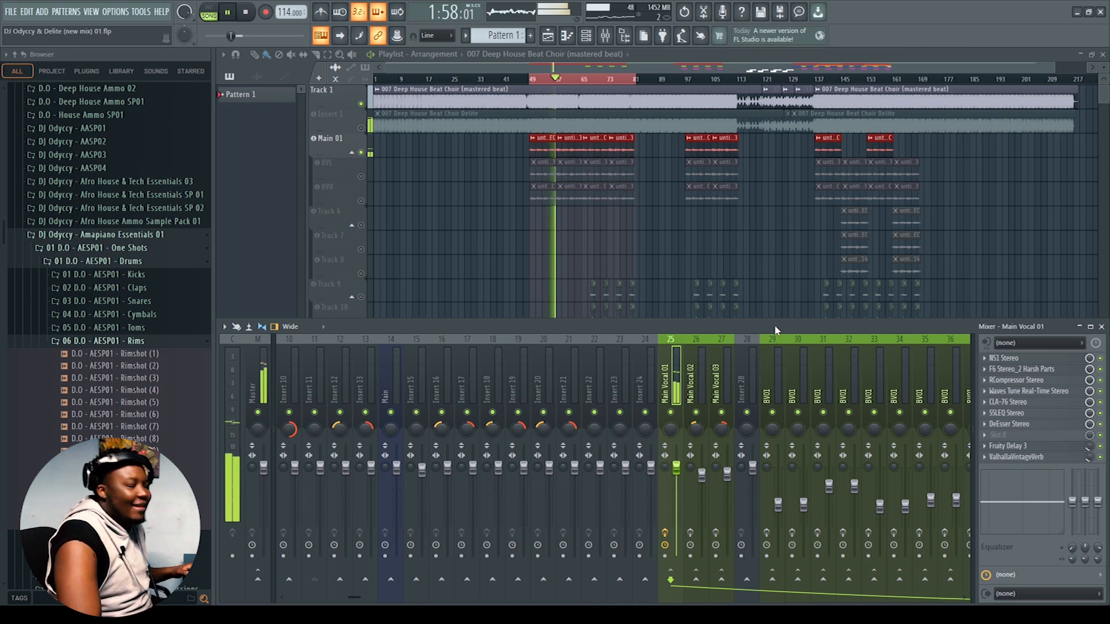
key("space")
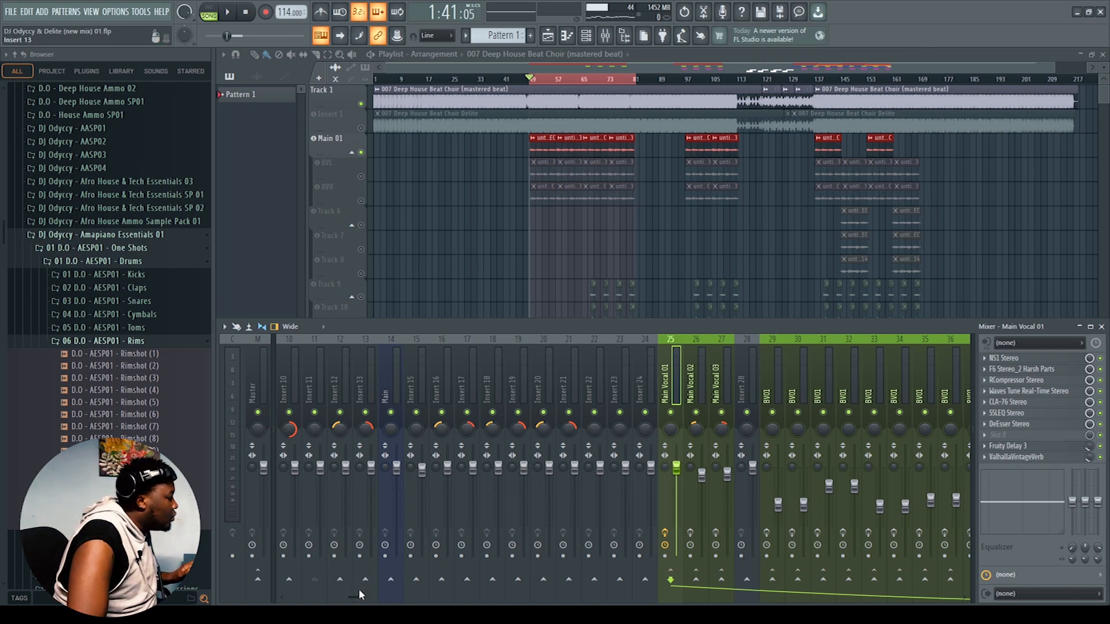
Select the Vocal Mix mixer track and open its Fruity peak controller
scroll(353, 593, "right", 8)
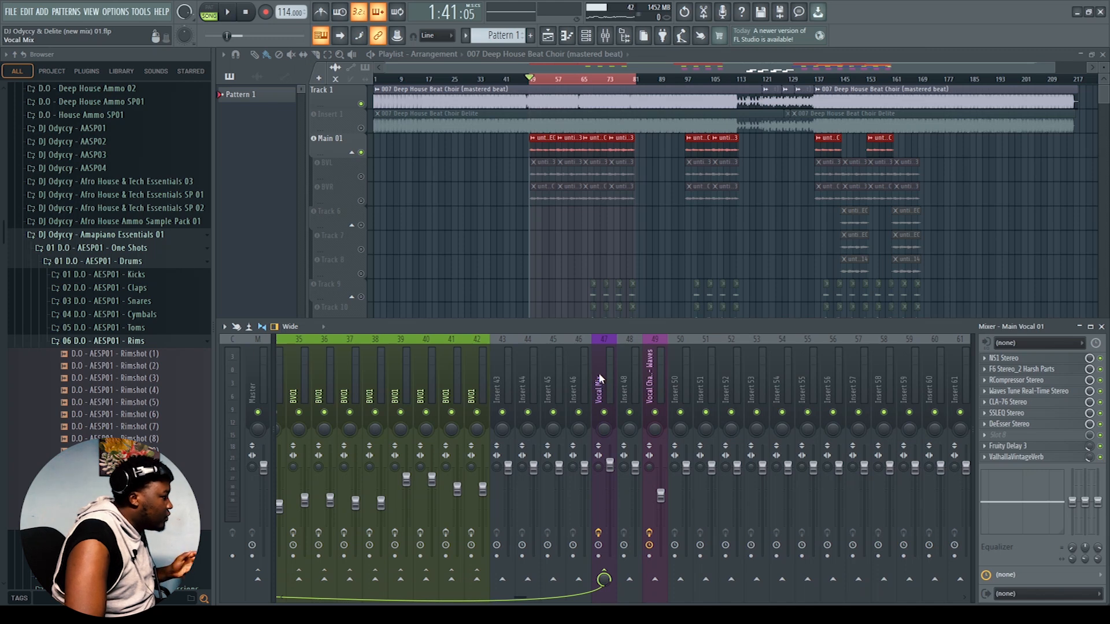
left_click(599, 375)
left_click(1042, 360)
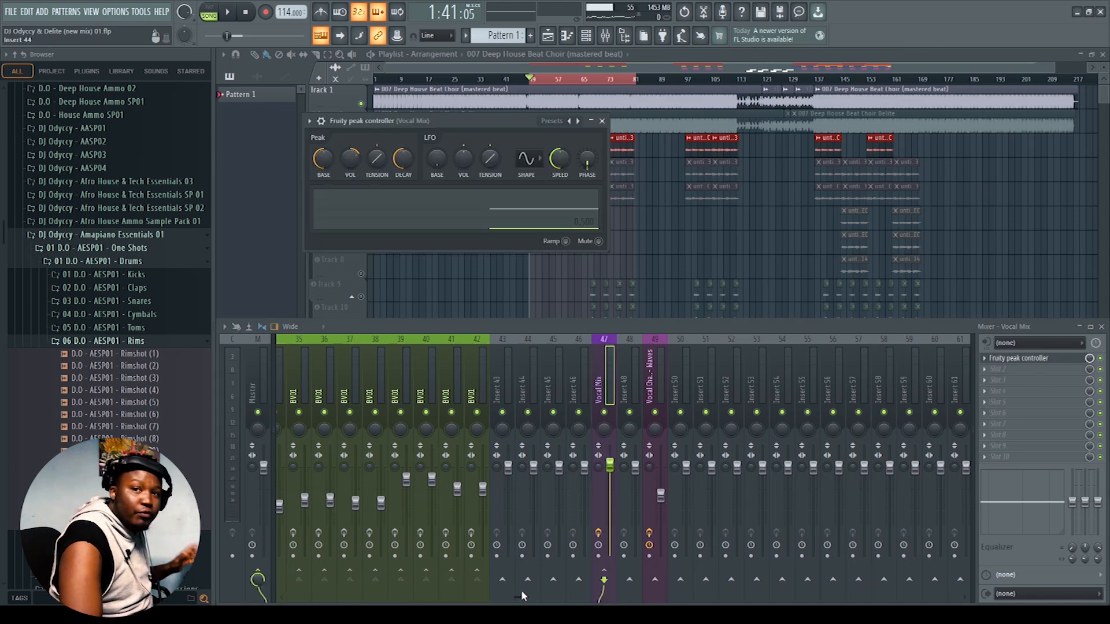
Select Insert 1 in the mixer and open its Fruity parametric EQ 2
left_click_drag(522, 596, 272, 597)
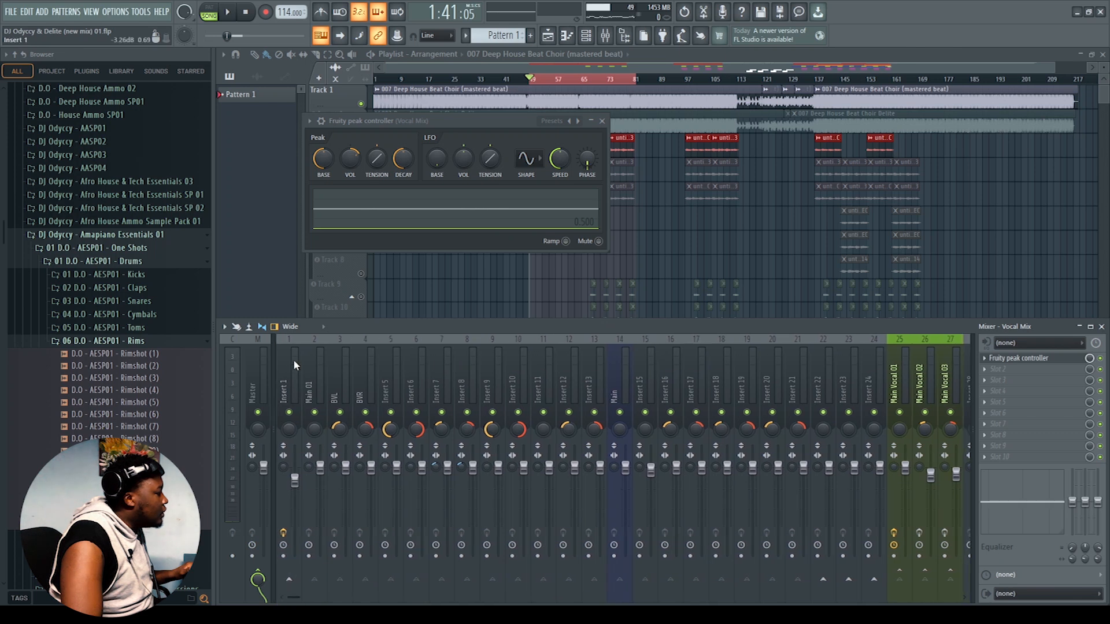
left_click(290, 384)
left_click(1023, 358)
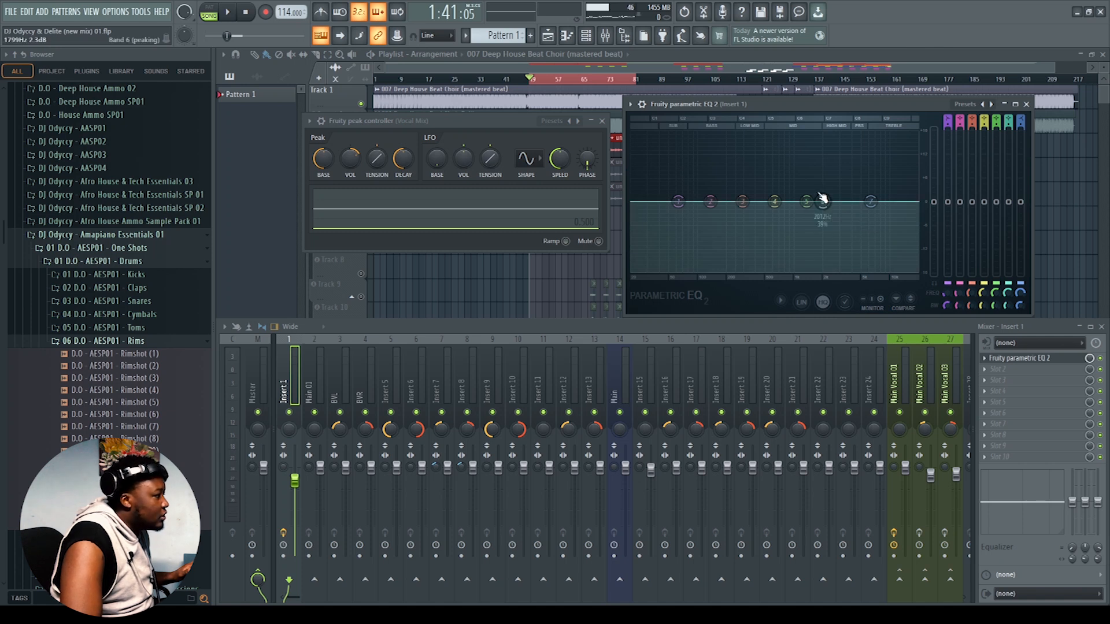
Boost band 6 of Insert 1's EQ at 2012 Hz and return it to 0 dB
left_click_drag(823, 202, 823, 169)
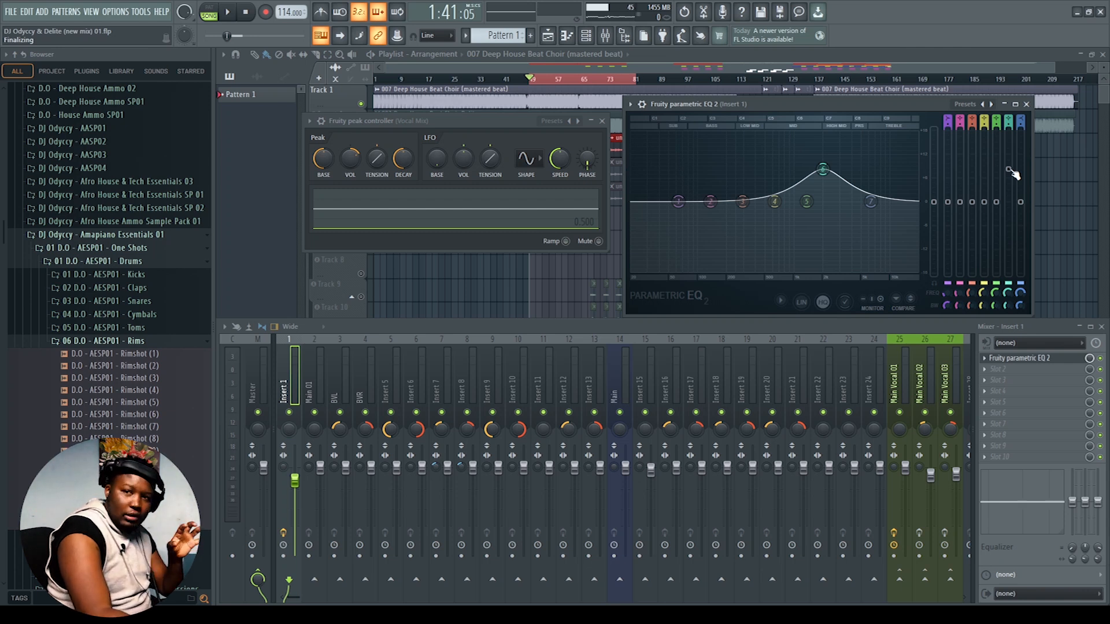
left_click_drag(1008, 170, 1008, 202)
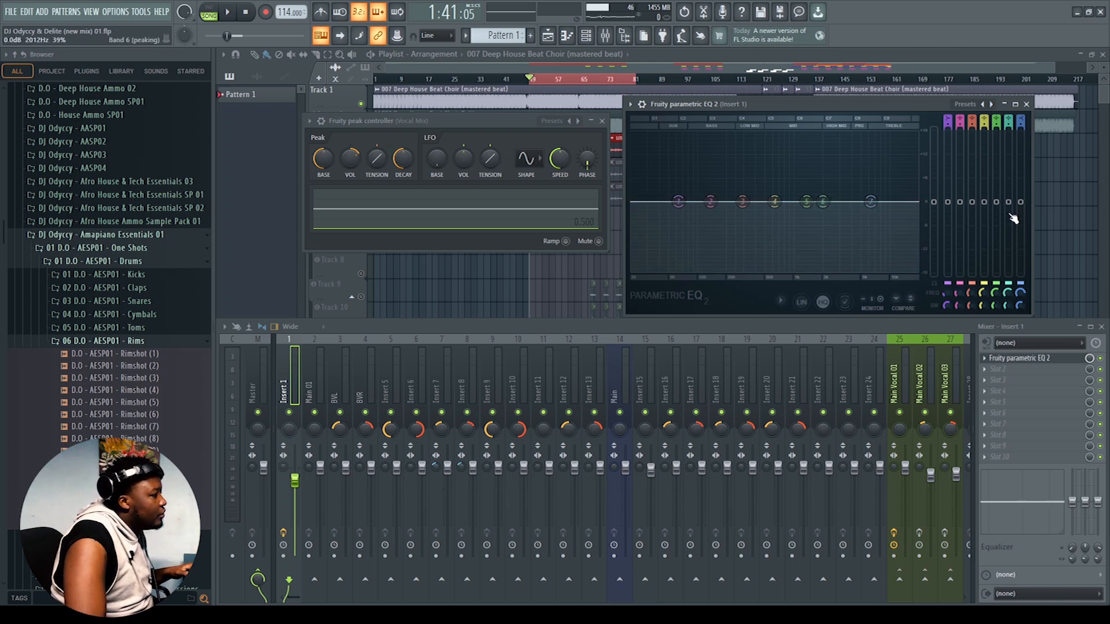
Play the beat and vocal to examine how the peak controller moves EQ band 6, and close both plugin windows
key("space")
scroll(1010, 215, "down", 3)
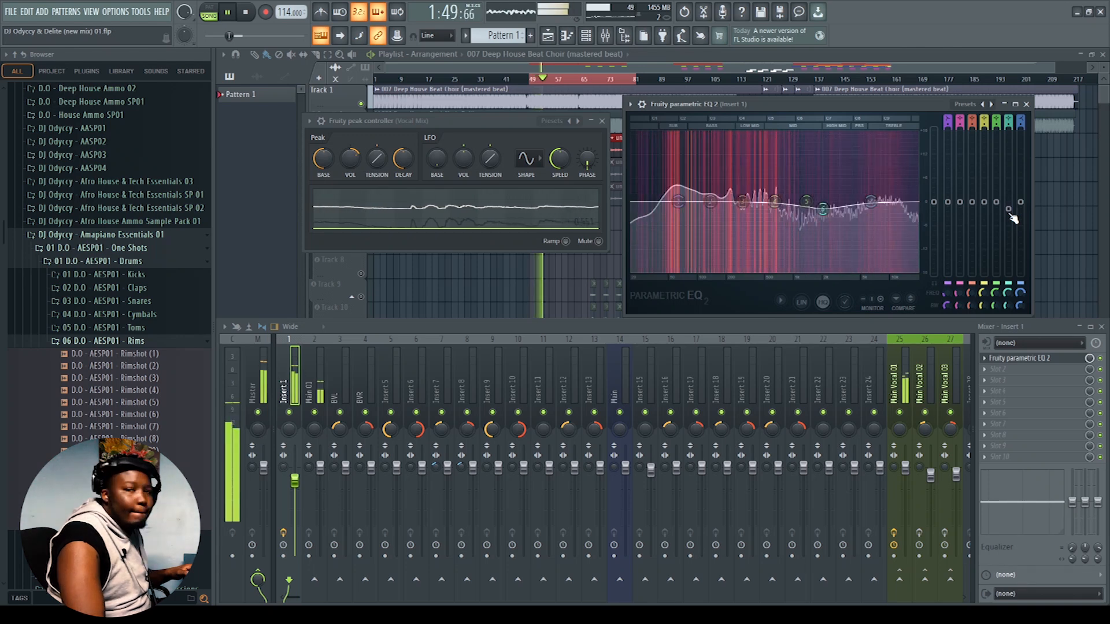
key("space")
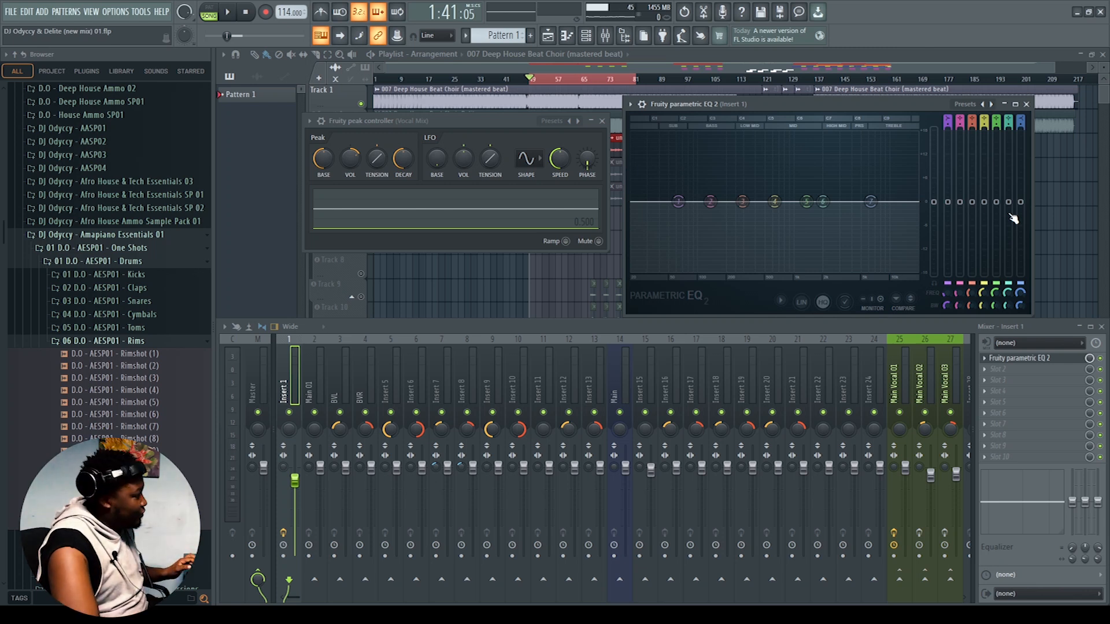
left_click(602, 121)
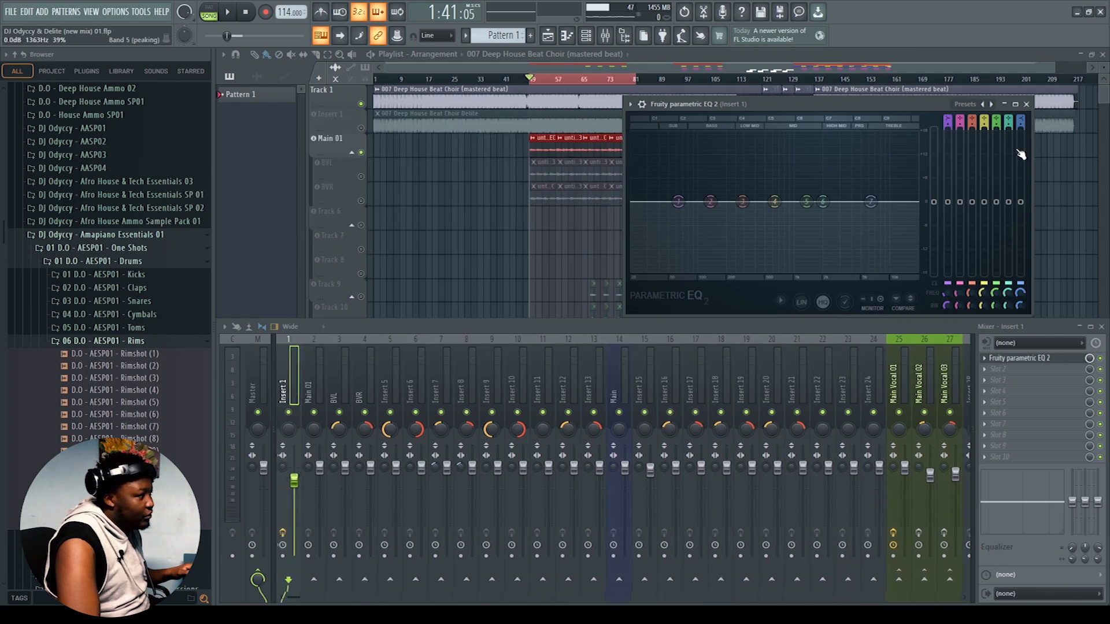
left_click(1027, 104)
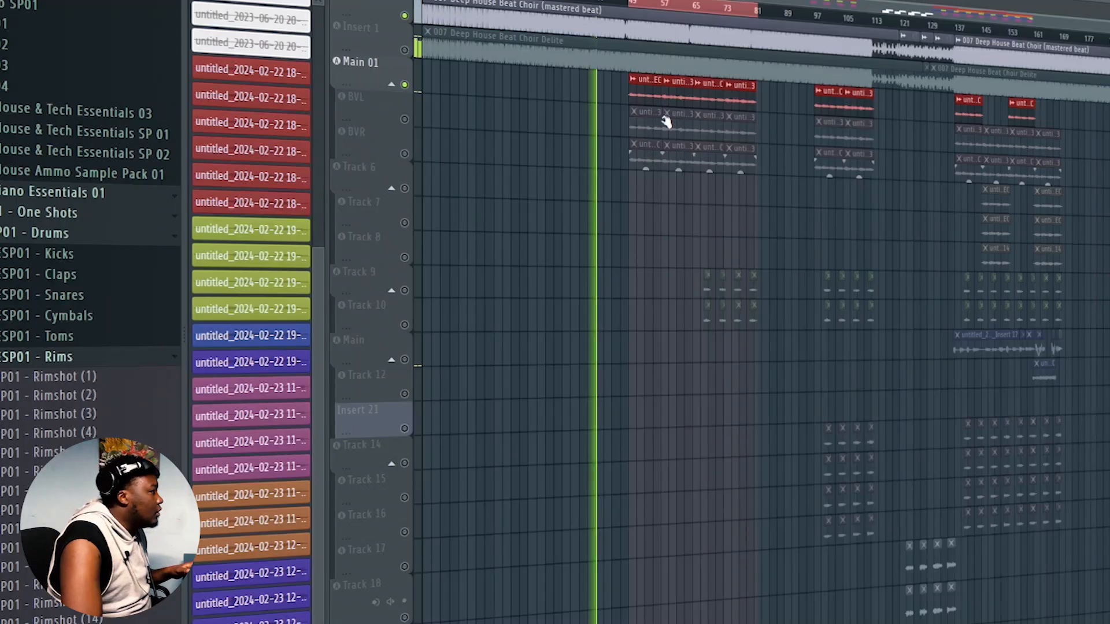